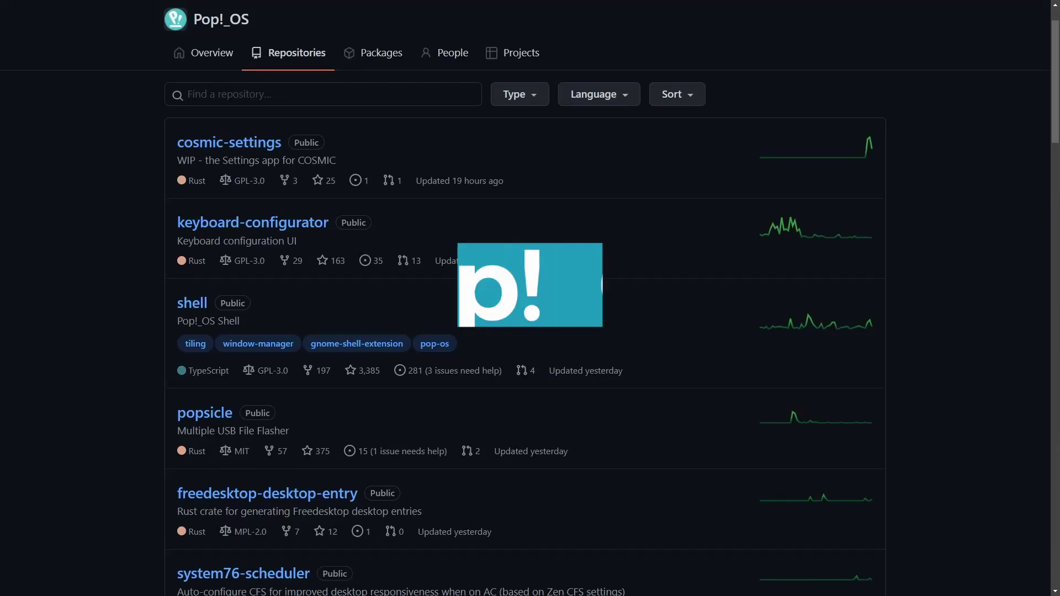
Step: Scroll the repository list and highlight 'Rust' on the cosmic-settings, keyboard-configurator and popsicle rows
{"action": "scroll", "coordinate": [607, 221], "scroll_direction": "down", "scroll_amount": 1}
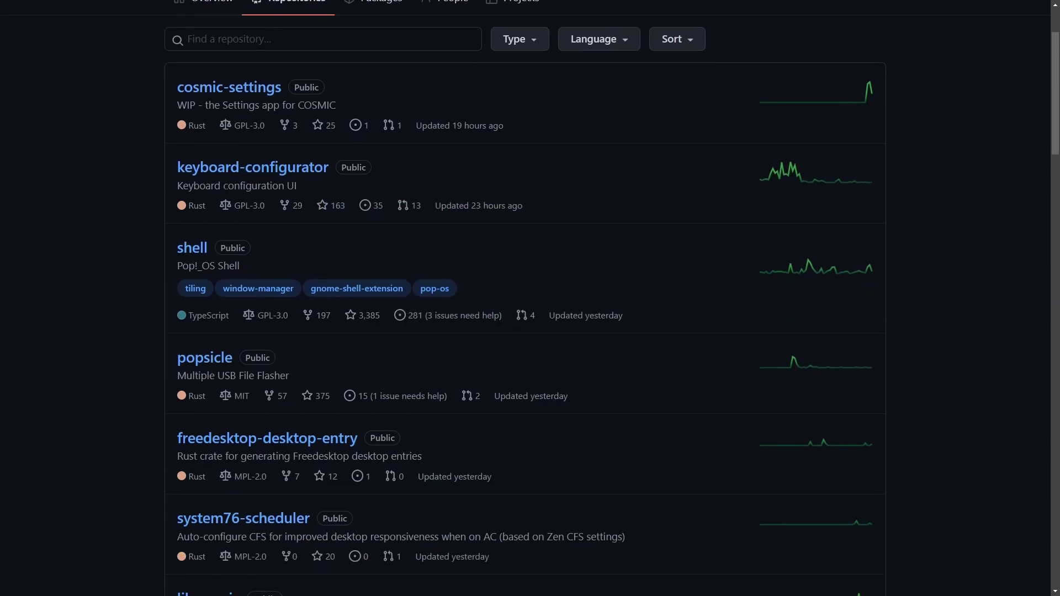
{"action": "scroll", "coordinate": [247, 190], "scroll_direction": "up", "scroll_amount": 1}
{"action": "scroll", "coordinate": [260, 177], "scroll_direction": "down", "scroll_amount": 1}
{"action": "scroll", "coordinate": [264, 169], "scroll_direction": "down", "scroll_amount": 1}
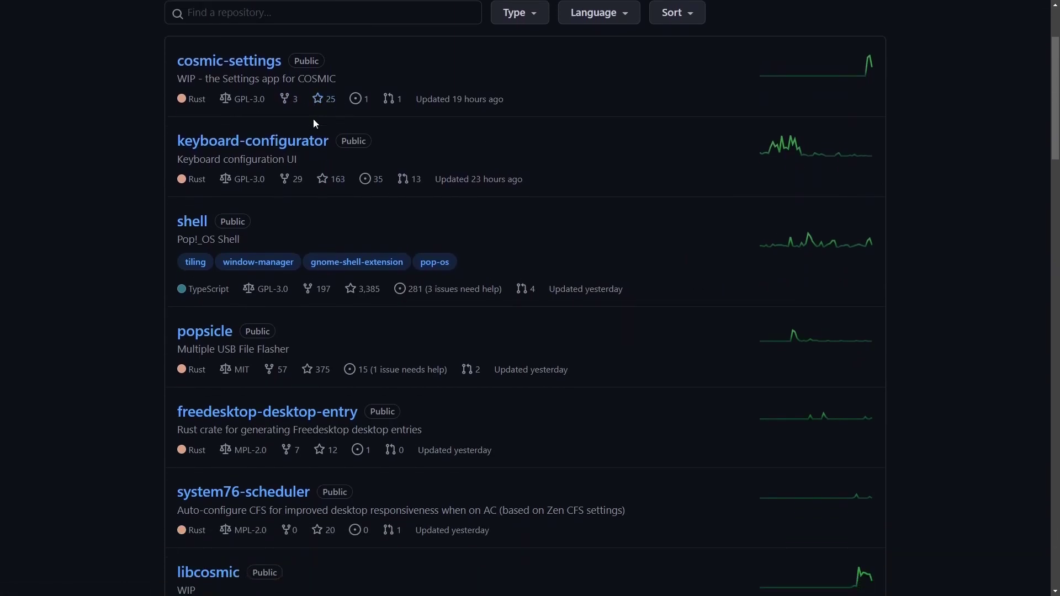
{"action": "scroll", "coordinate": [549, 134], "scroll_direction": "up", "scroll_amount": 1}
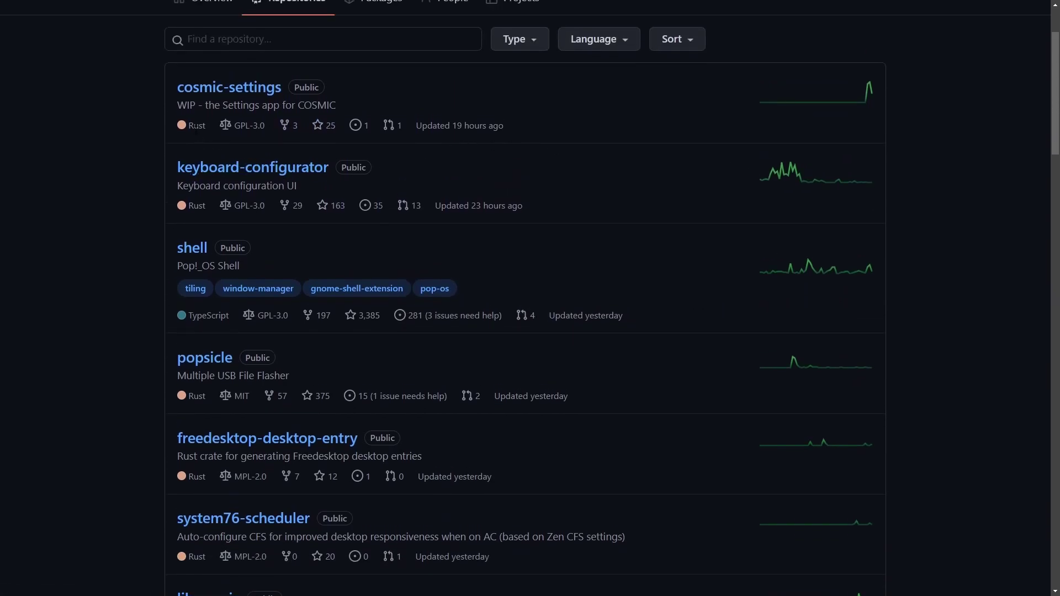
{"action": "double_click", "coordinate": [197, 125]}
{"action": "double_click", "coordinate": [197, 205]}
{"action": "scroll", "coordinate": [547, 259], "scroll_direction": "down", "scroll_amount": 2}
{"action": "double_click", "coordinate": [197, 286]}
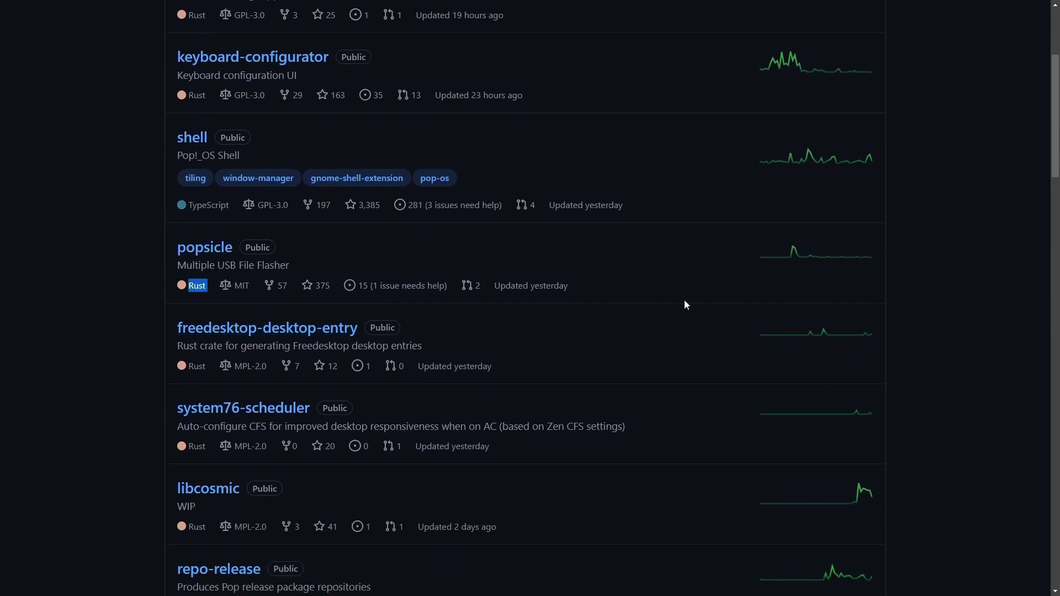
{"action": "scroll", "coordinate": [578, 196], "scroll_direction": "up", "scroll_amount": 1}
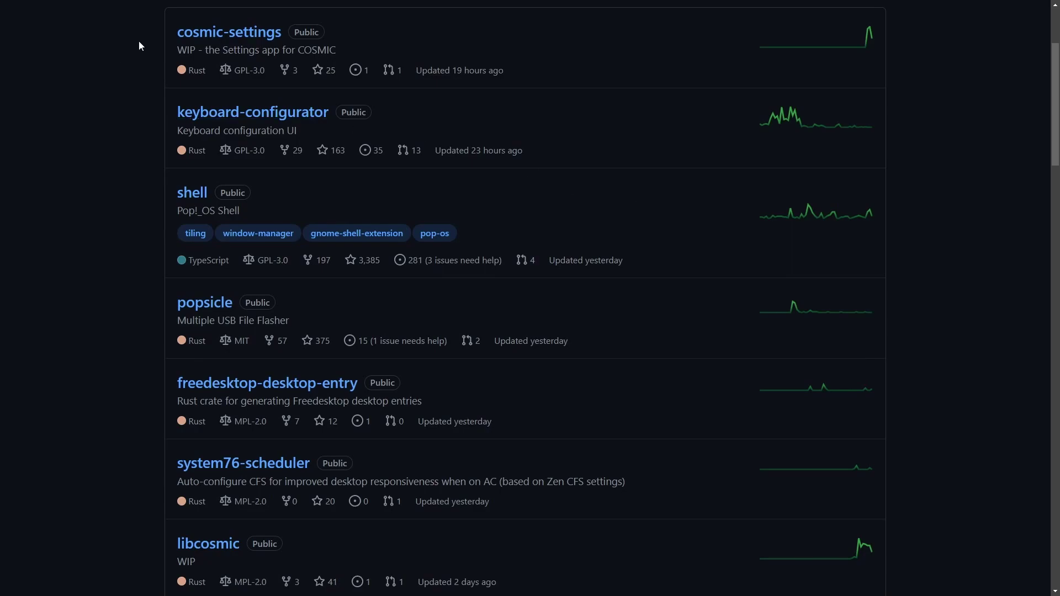
Step: Highlight the cosmic-settings description, the repo-release to cosmic-comp entries, and the word WIP
{"action": "left_click_drag", "start_coordinate": [153, 48], "coordinate": [357, 47]}
{"action": "left_click", "coordinate": [357, 47]}
{"action": "scroll", "coordinate": [104, 307], "scroll_direction": "down", "scroll_amount": 4}
{"action": "scroll", "coordinate": [104, 307], "scroll_direction": "down", "scroll_amount": 2}
{"action": "scroll", "coordinate": [104, 307], "scroll_direction": "down", "scroll_amount": 5}
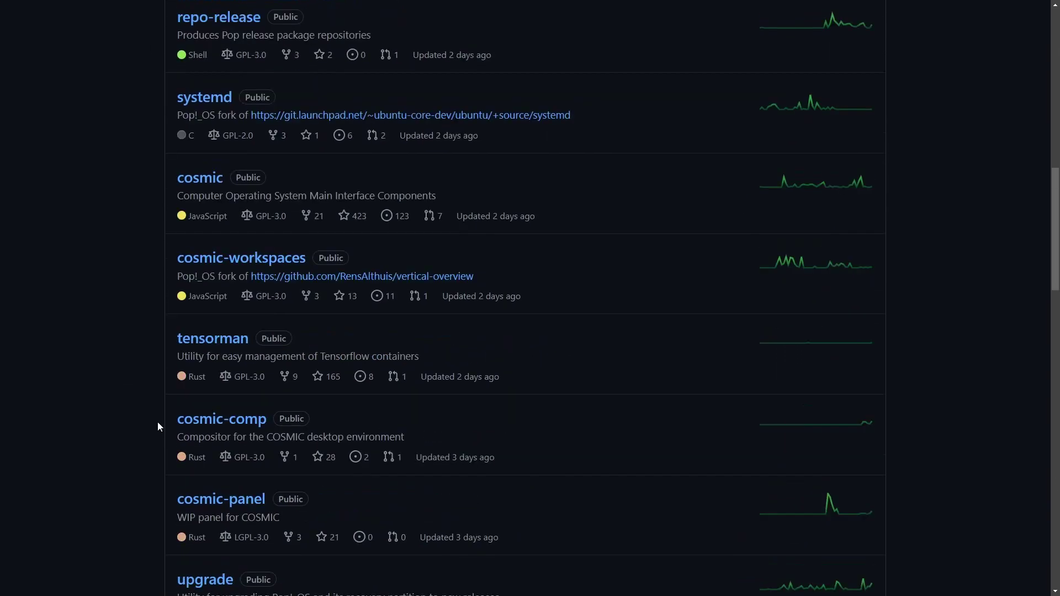
{"action": "left_click", "coordinate": [254, 420], "text": "shift"}
{"action": "left_click", "coordinate": [394, 422]}
{"action": "scroll", "coordinate": [394, 422], "scroll_direction": "down", "scroll_amount": 2}
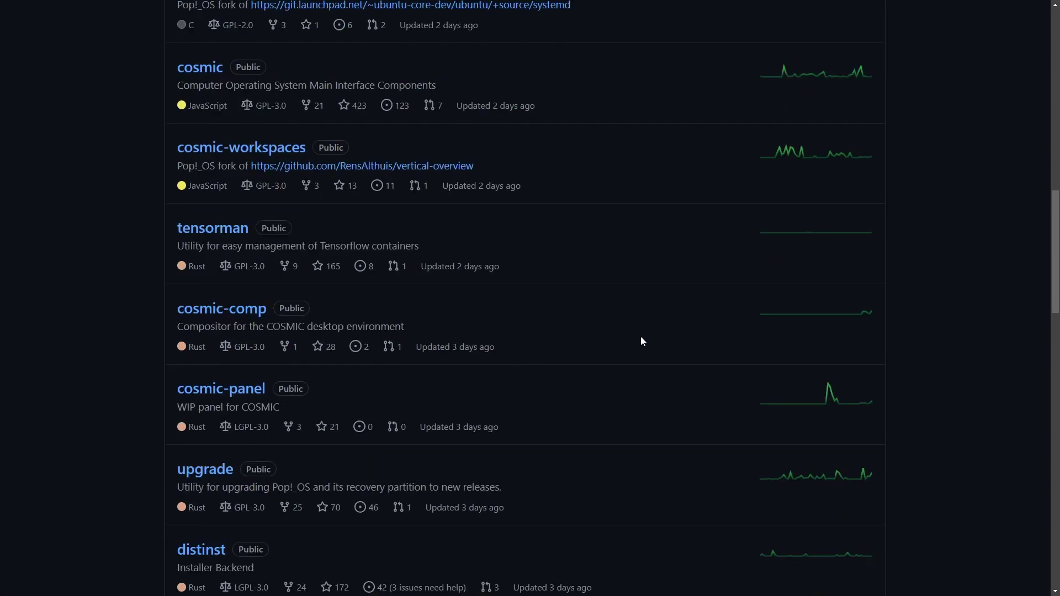
{"action": "scroll", "coordinate": [694, 359], "scroll_direction": "up", "scroll_amount": 1}
{"action": "scroll", "coordinate": [694, 362], "scroll_direction": "up", "scroll_amount": 3}
{"action": "scroll", "coordinate": [690, 360], "scroll_direction": "up", "scroll_amount": 1}
{"action": "scroll", "coordinate": [697, 359], "scroll_direction": "up", "scroll_amount": 2}
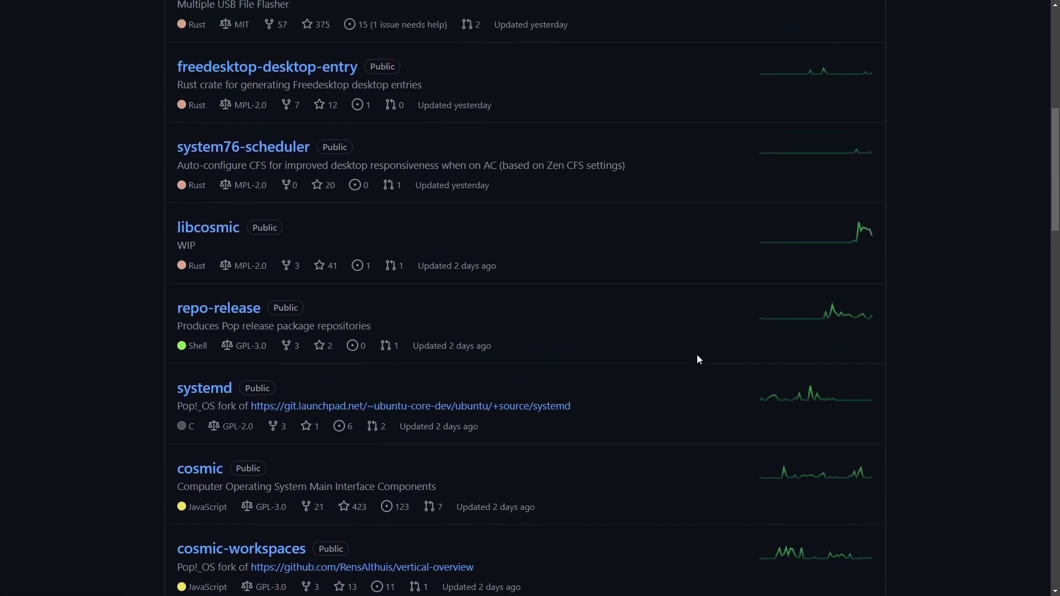
{"action": "scroll", "coordinate": [696, 354], "scroll_direction": "up", "scroll_amount": 3}
{"action": "scroll", "coordinate": [694, 352], "scroll_direction": "up", "scroll_amount": 4}
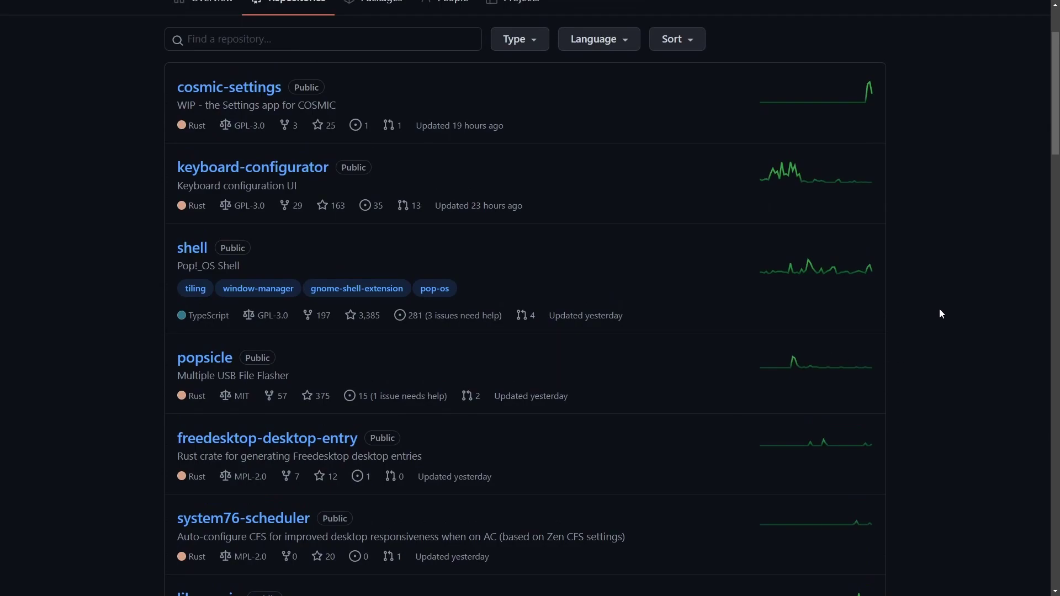
{"action": "scroll", "coordinate": [916, 307], "scroll_direction": "down", "scroll_amount": 1}
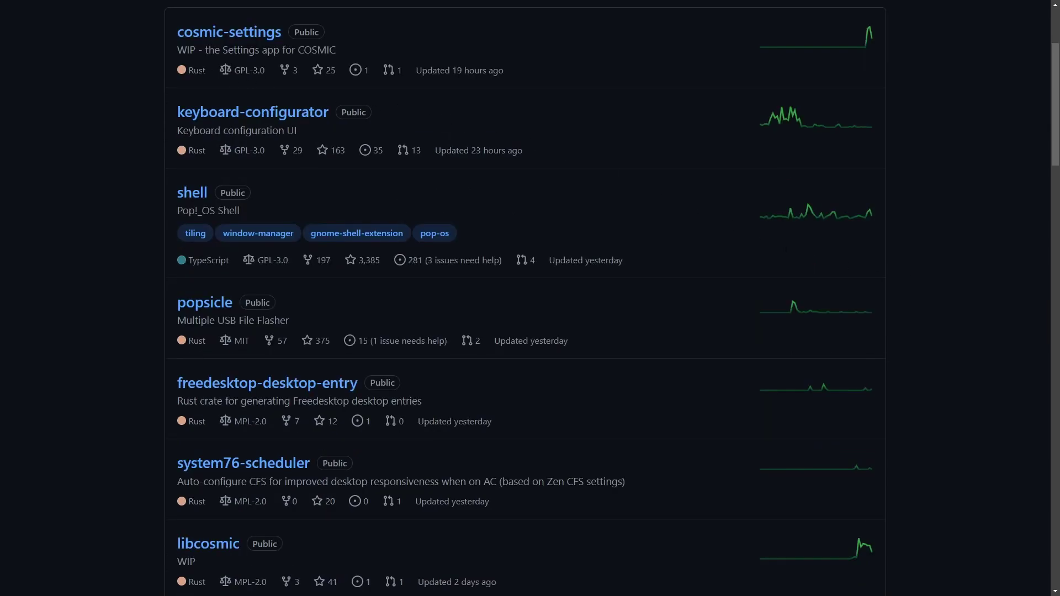
{"action": "double_click", "coordinate": [185, 50]}
{"action": "left_click", "coordinate": [414, 52]}
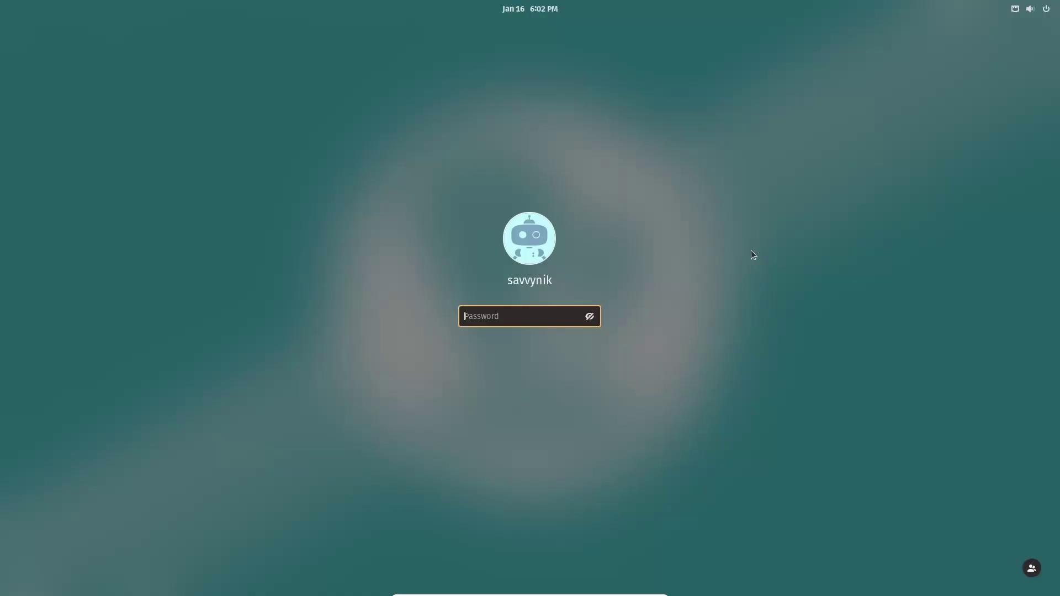
Step: Unlock the session with the password, then reposition, enlarge and close the Settings window
{"action": "type", "text": "*********"}
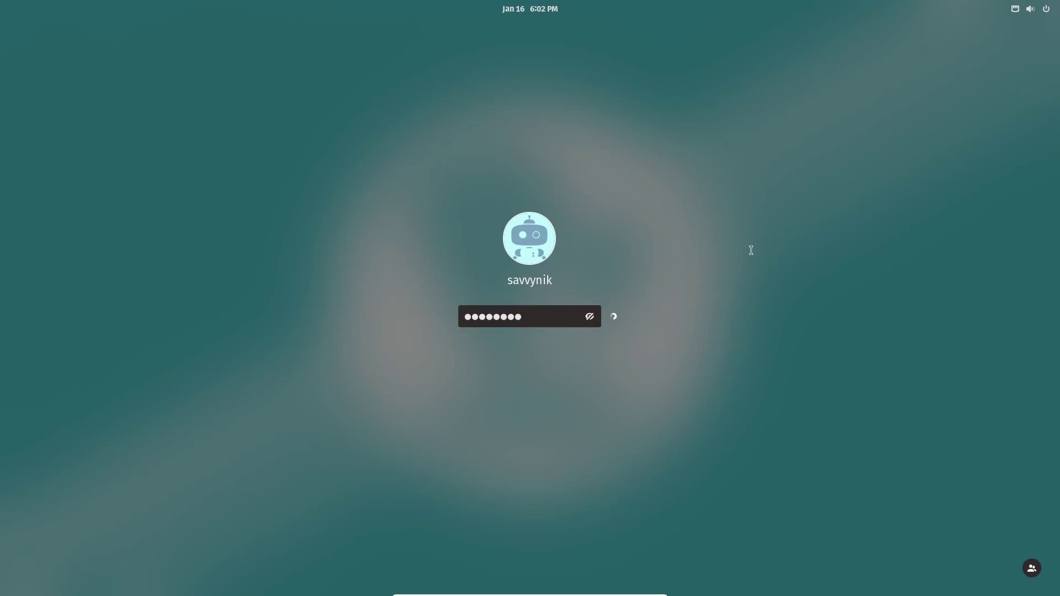
{"action": "key", "text": "Return"}
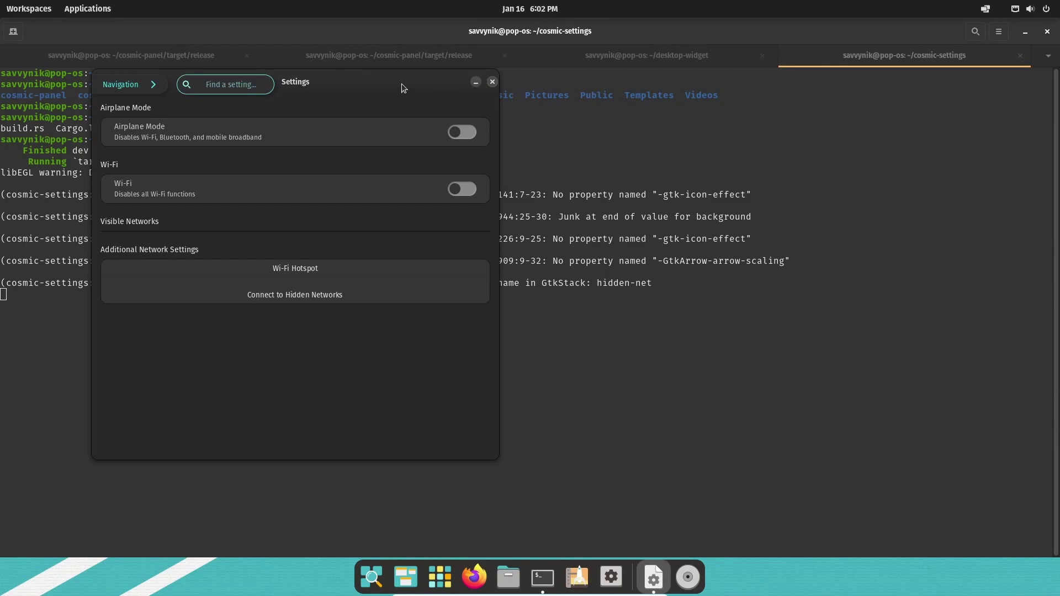
{"action": "left_click_drag", "start_coordinate": [402, 86], "coordinate": [320, 76]}
{"action": "left_click_drag", "start_coordinate": [430, 447], "coordinate": [442, 516]}
{"action": "left_click", "coordinate": [435, 72]}
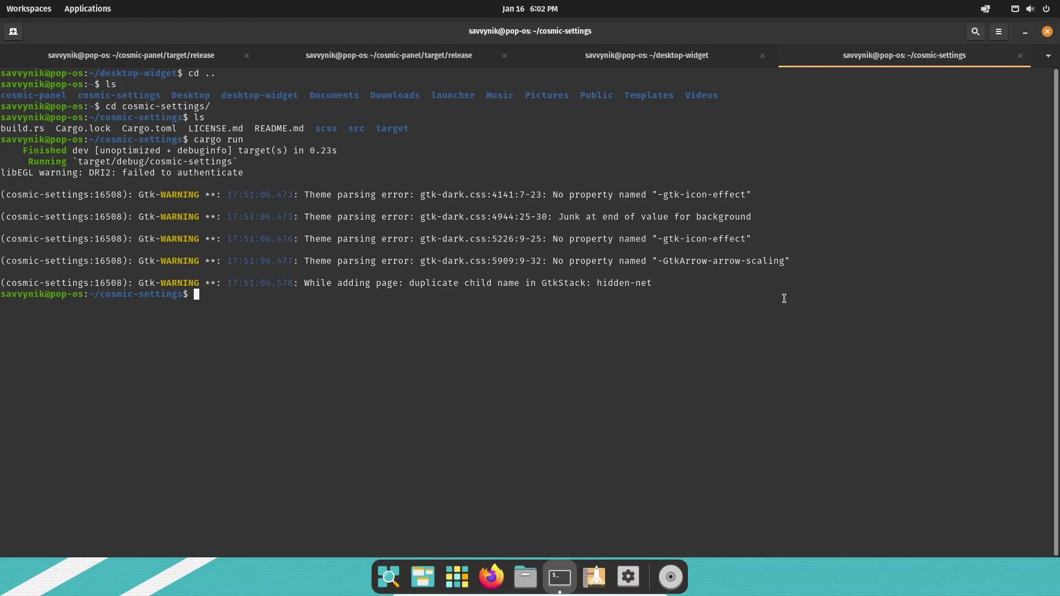
Step: Launch cosmic-settings with cargo run, hide the terminal, and enlarge and position its window
{"action": "type", "text": "cargo run"}
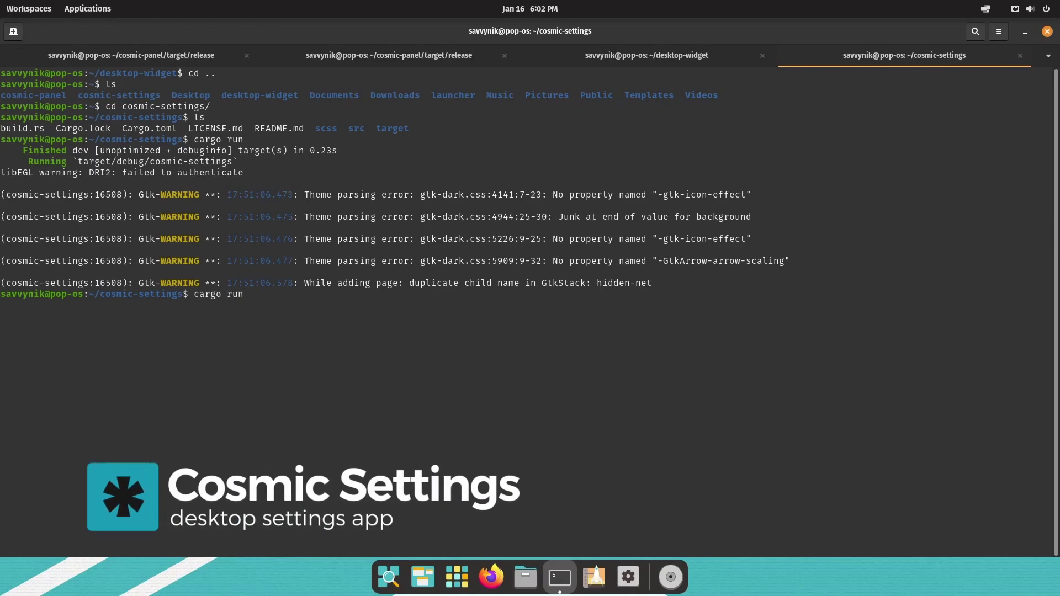
{"action": "key", "text": "Return"}
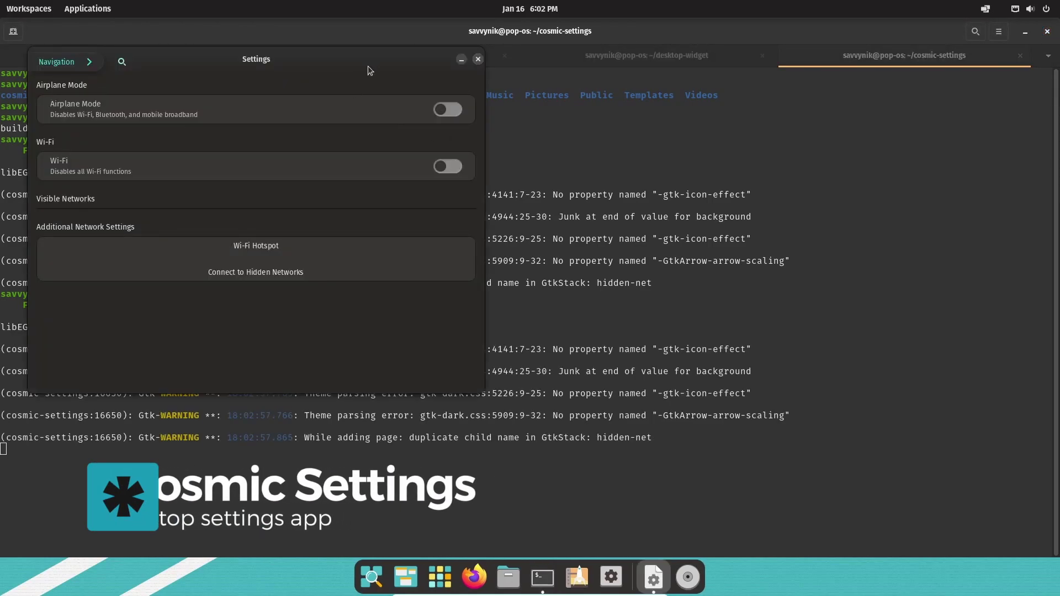
{"action": "left_click_drag", "start_coordinate": [415, 54], "coordinate": [687, 56]}
{"action": "left_click", "coordinate": [1025, 31]}
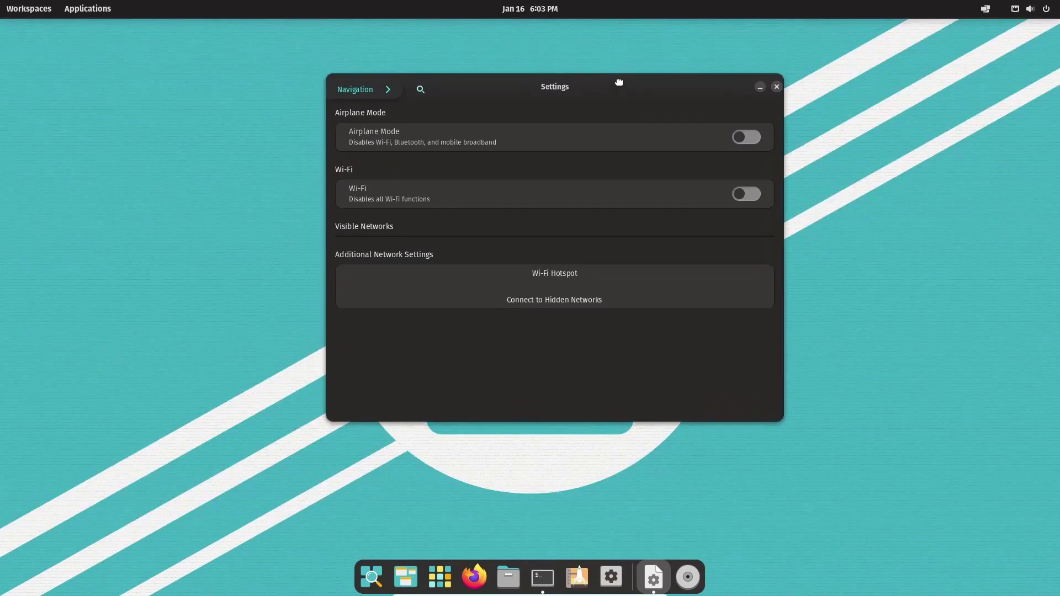
{"action": "left_click_drag", "start_coordinate": [588, 78], "coordinate": [595, 76]}
{"action": "left_click_drag", "start_coordinate": [761, 393], "coordinate": [773, 552]}
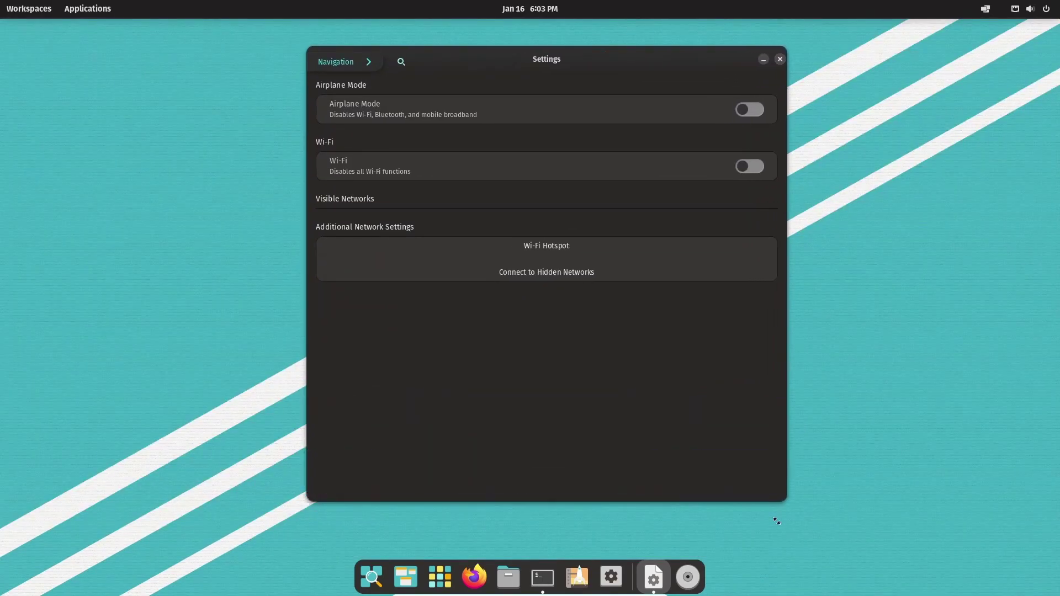
{"action": "left_click_drag", "start_coordinate": [595, 67], "coordinate": [572, 51]}
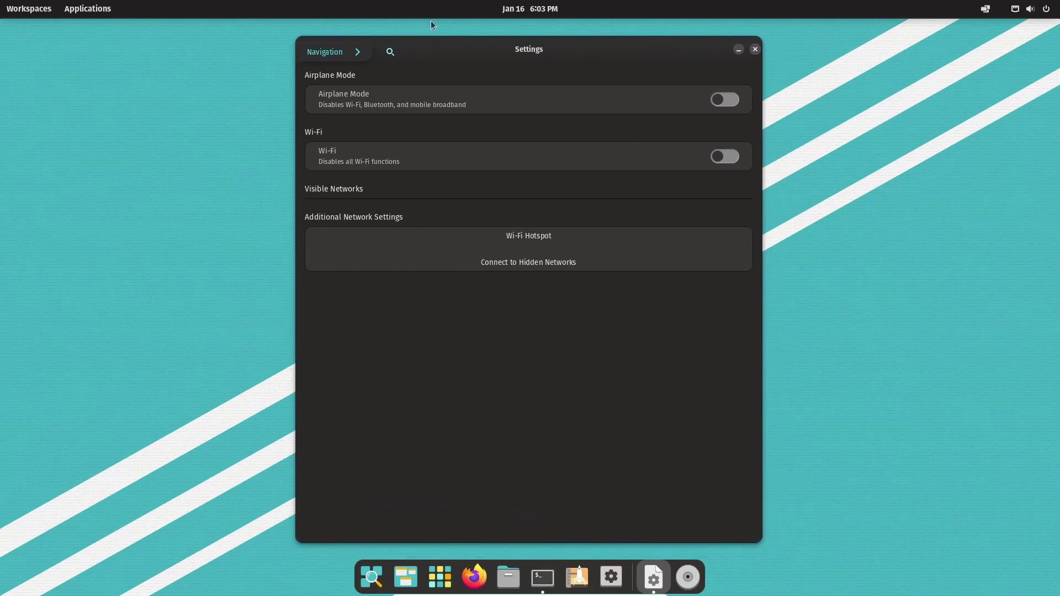
Step: Expand the navigation sidebar and browse the Desktop, Keyboard and About pages, returning to WiFi
{"action": "left_click", "coordinate": [358, 54]}
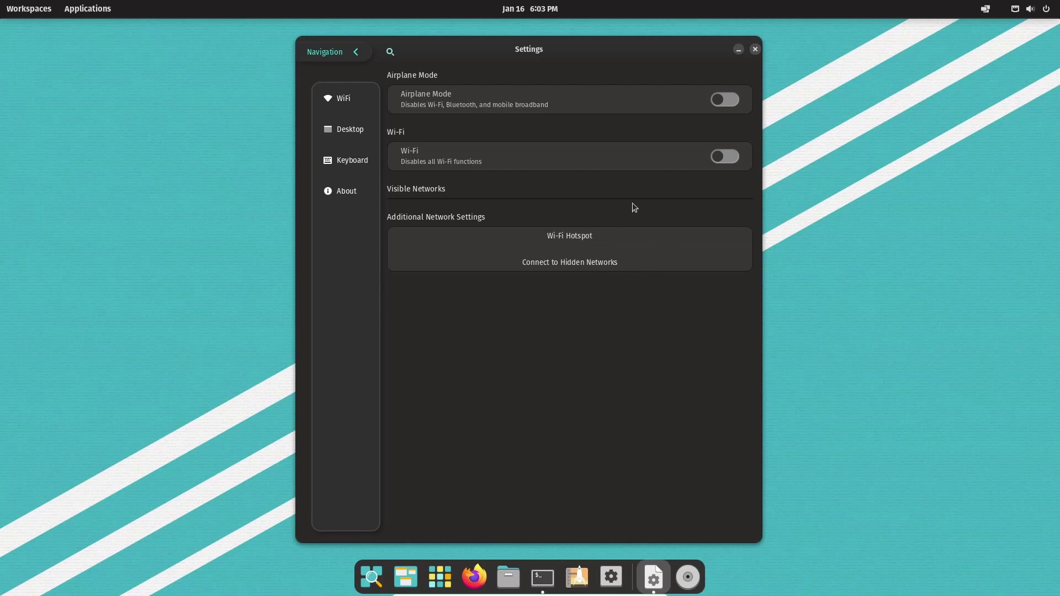
{"action": "left_click", "coordinate": [356, 127]}
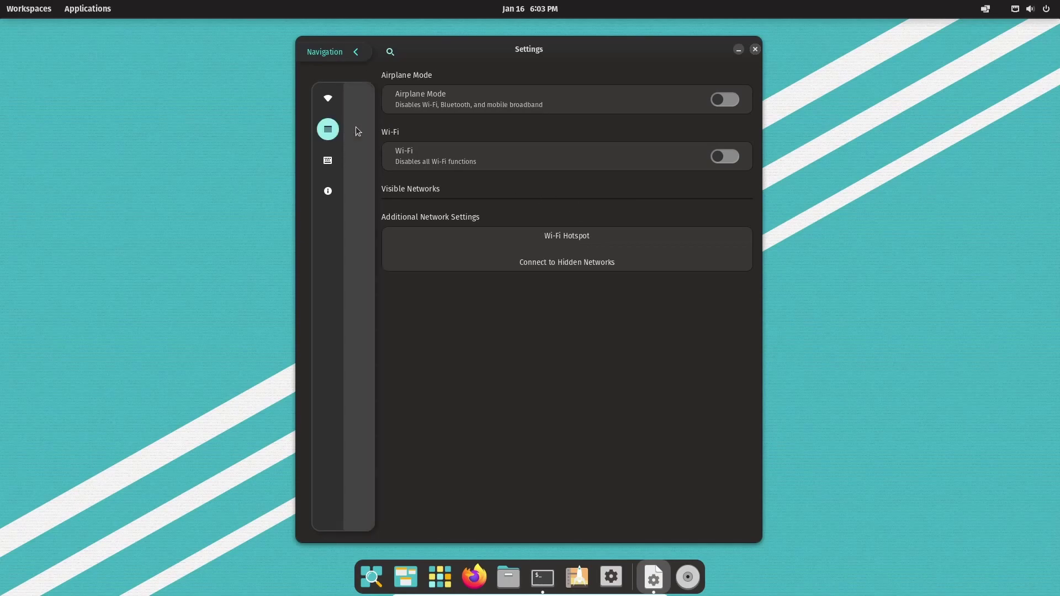
{"action": "left_click", "coordinate": [334, 102]}
{"action": "left_click", "coordinate": [338, 131]}
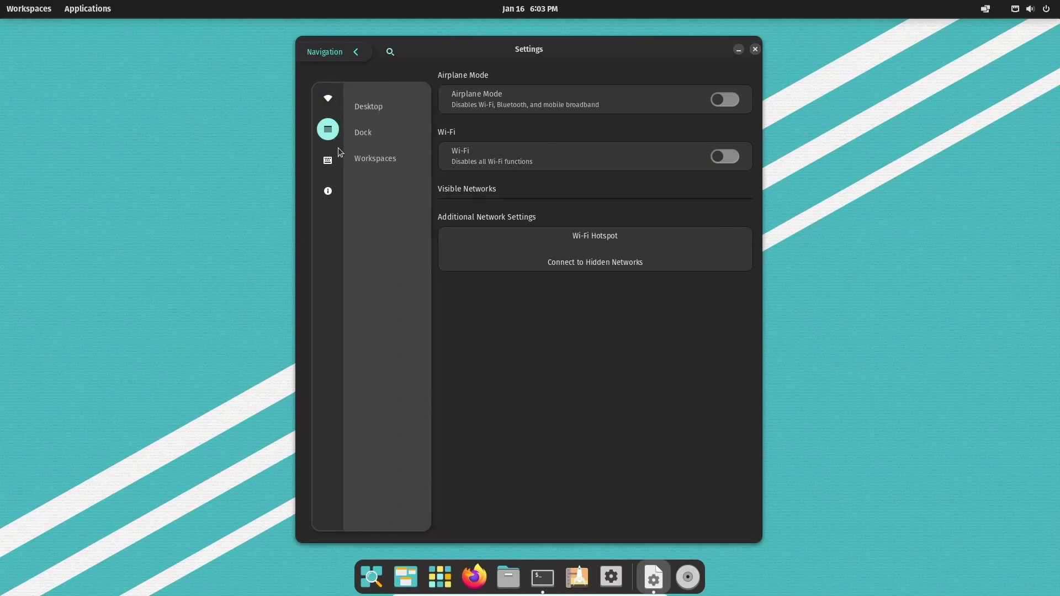
{"action": "left_click", "coordinate": [328, 160]}
{"action": "left_click", "coordinate": [328, 191]}
{"action": "left_click", "coordinate": [339, 104]}
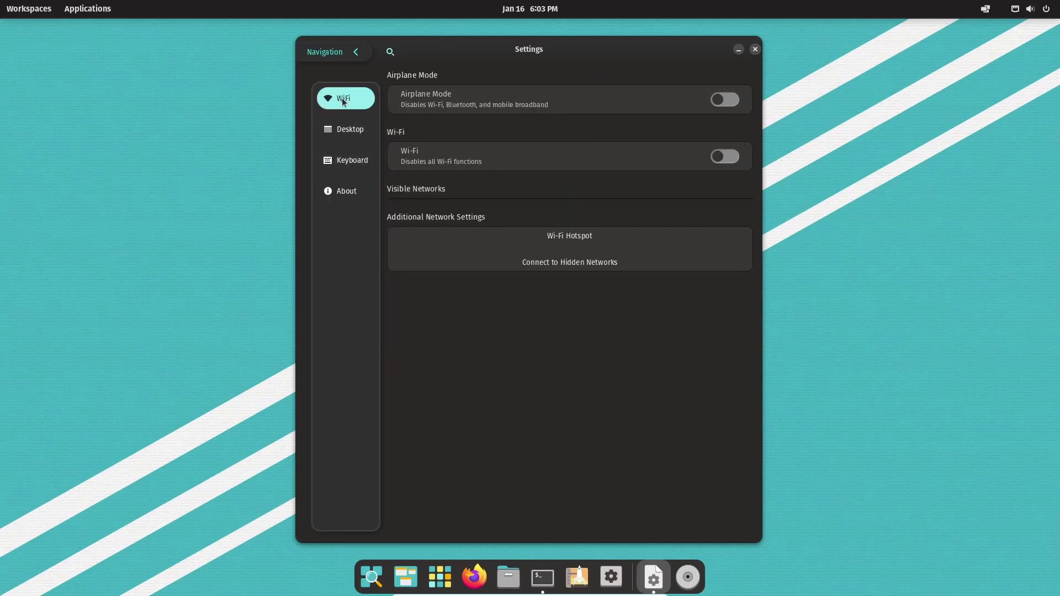
Step: Revisit the Desktop and Keyboard categories, collapse the Desktop sub-list, and end on WiFi
{"action": "left_click", "coordinate": [346, 132]}
{"action": "left_click", "coordinate": [327, 161]}
{"action": "left_click", "coordinate": [328, 103]}
{"action": "left_click", "coordinate": [340, 131]}
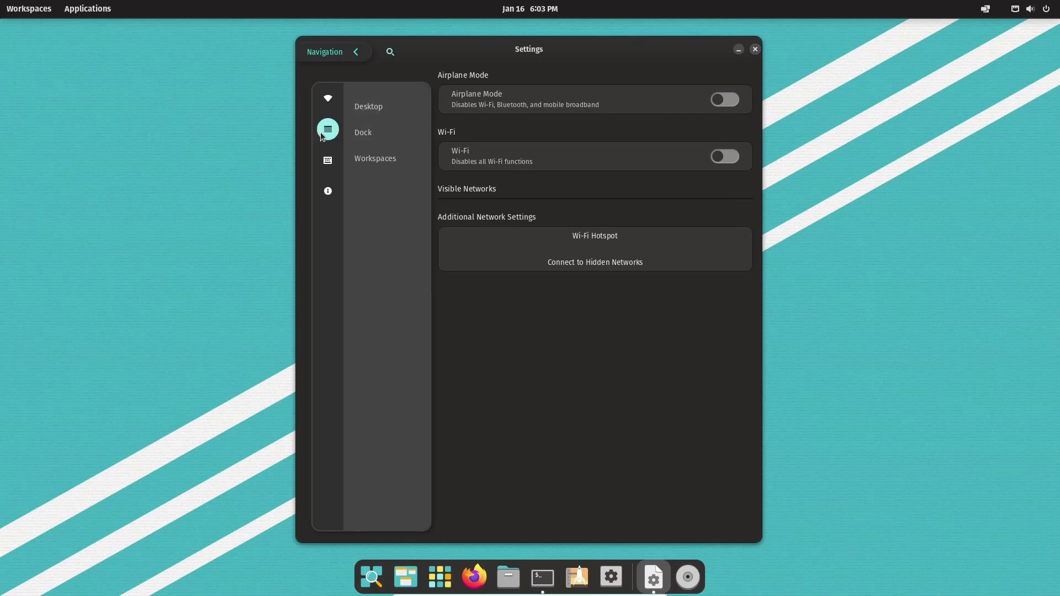
{"action": "left_click", "coordinate": [329, 99]}
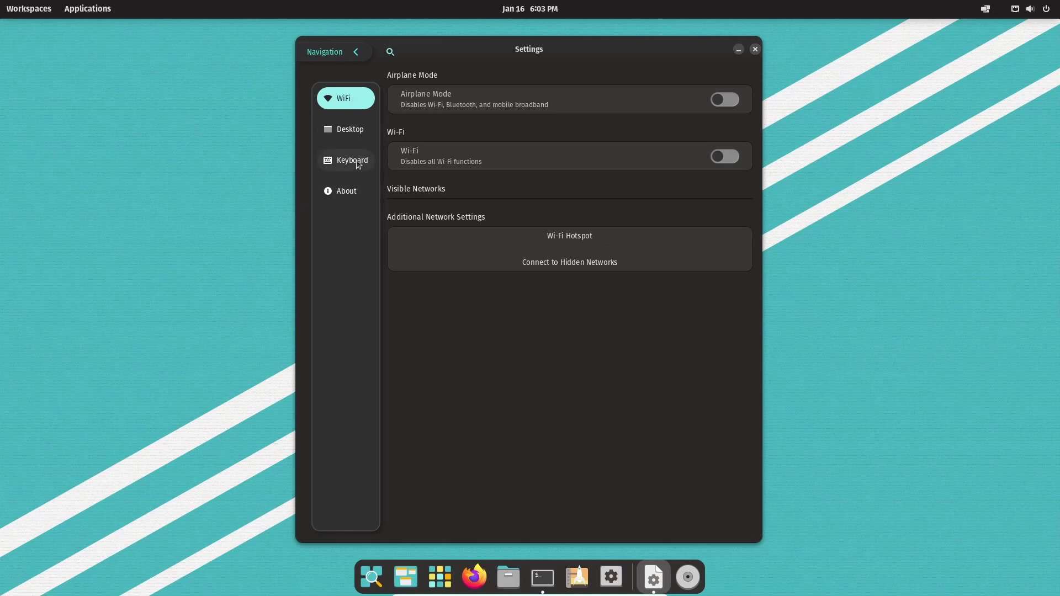
{"action": "left_click", "coordinate": [347, 138]}
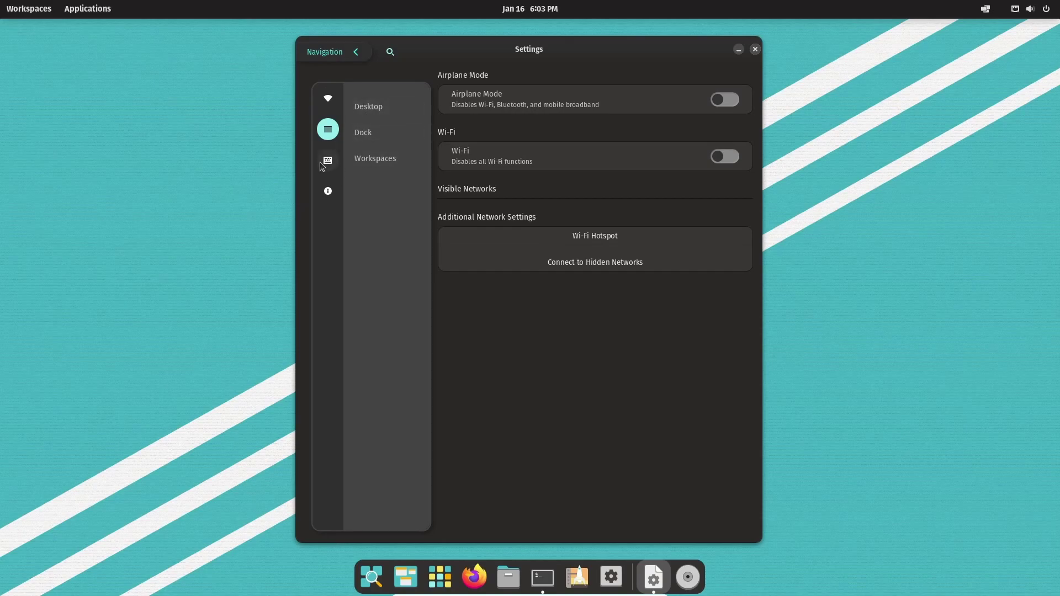
{"action": "left_click", "coordinate": [338, 162]}
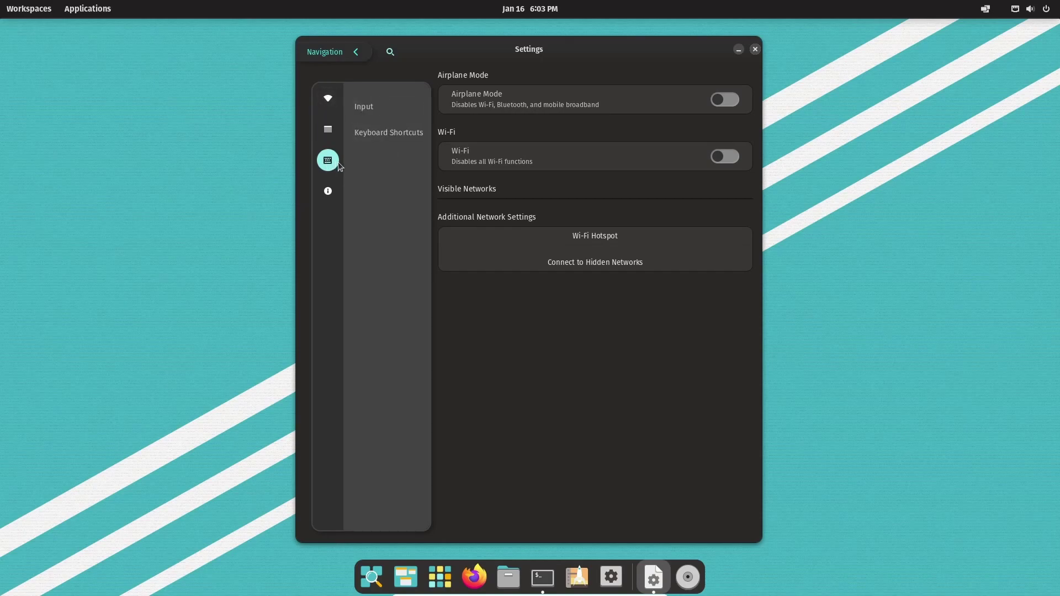
{"action": "left_click", "coordinate": [328, 100]}
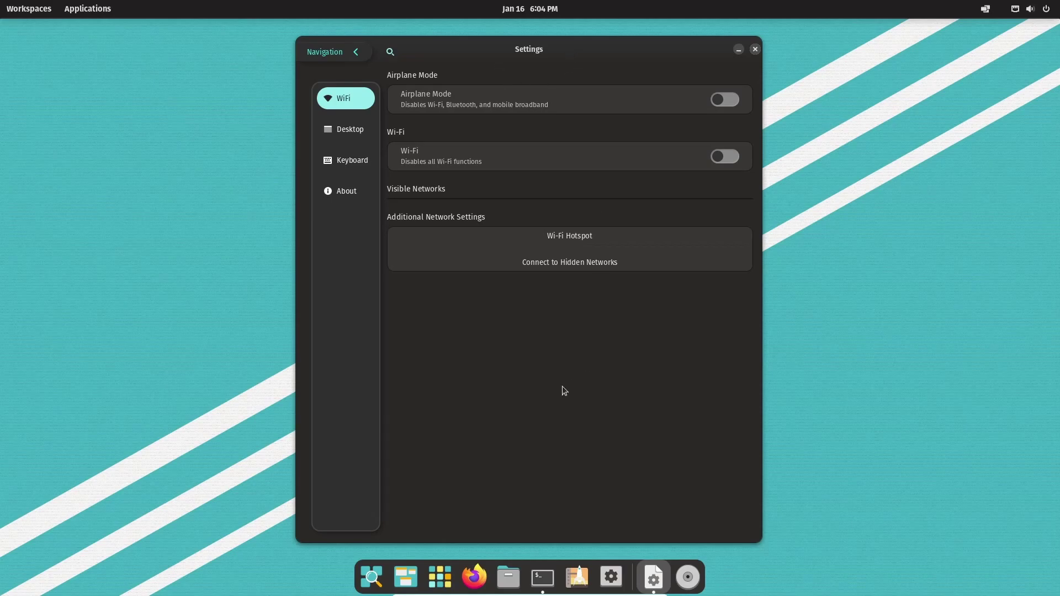
Step: Launch the stock Pop!_OS Settings app by searching 'sett' in the Applications launcher
{"action": "left_click", "coordinate": [182, 89]}
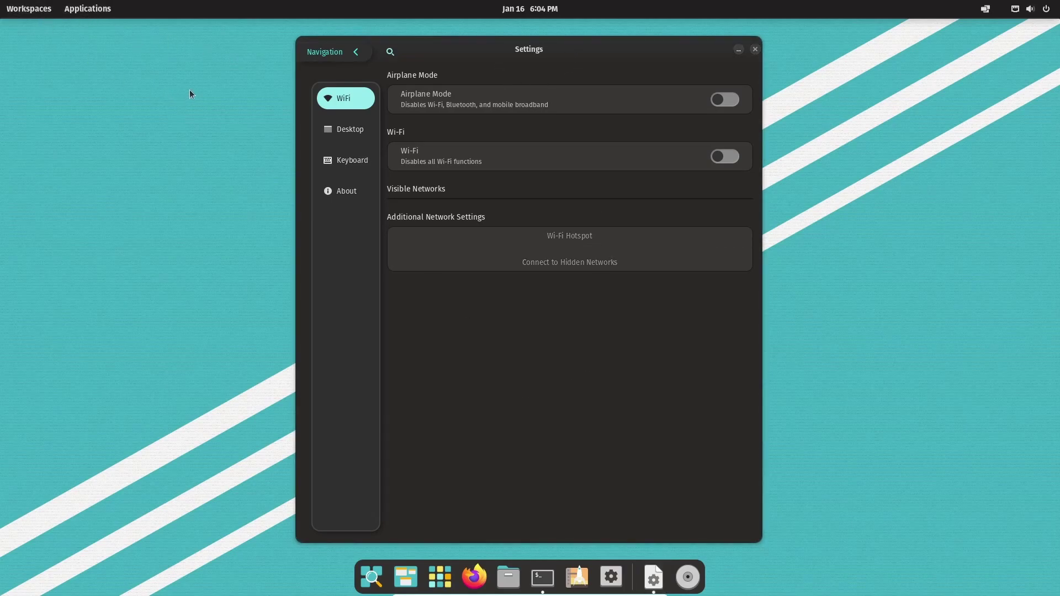
{"action": "key", "text": "super"}
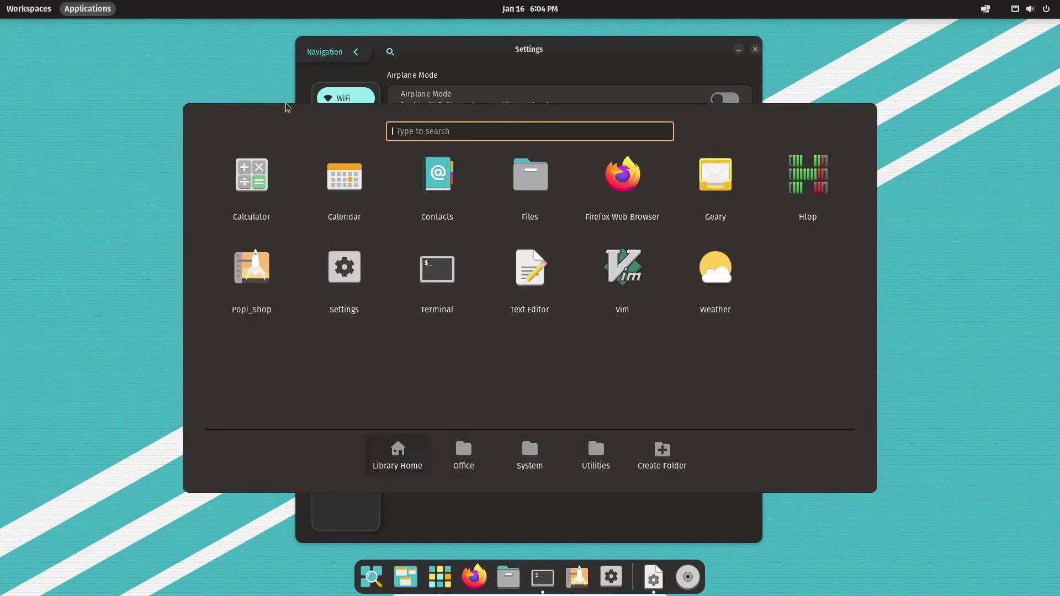
{"action": "type", "text": "sett"}
{"action": "key", "text": "Return"}
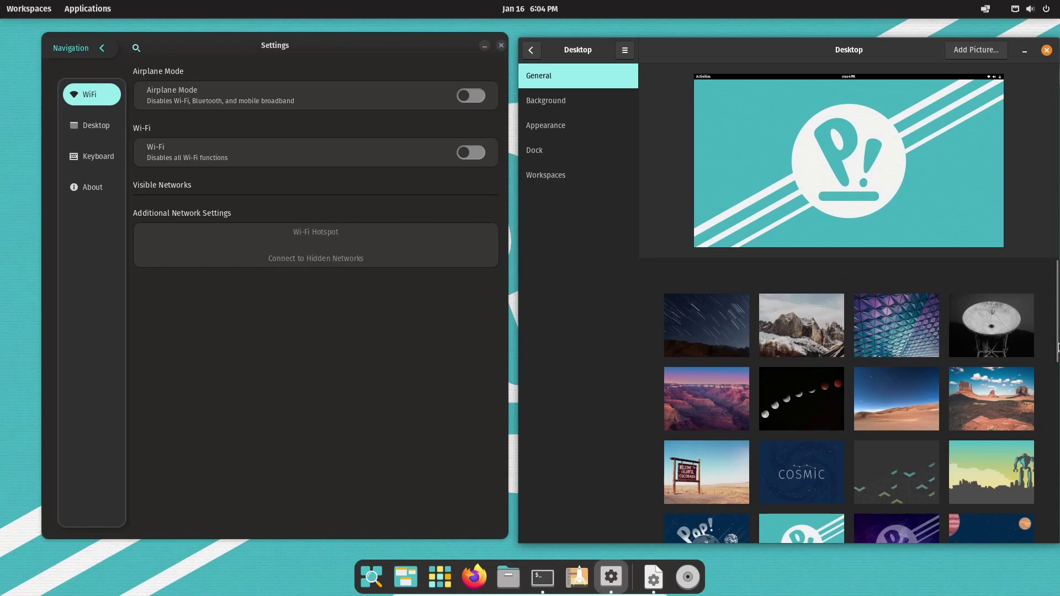
Step: Place the GNOME and COSMIC Settings windows side by side and open Desktop in each
{"action": "left_click_drag", "start_coordinate": [888, 47], "coordinate": [473, 34]}
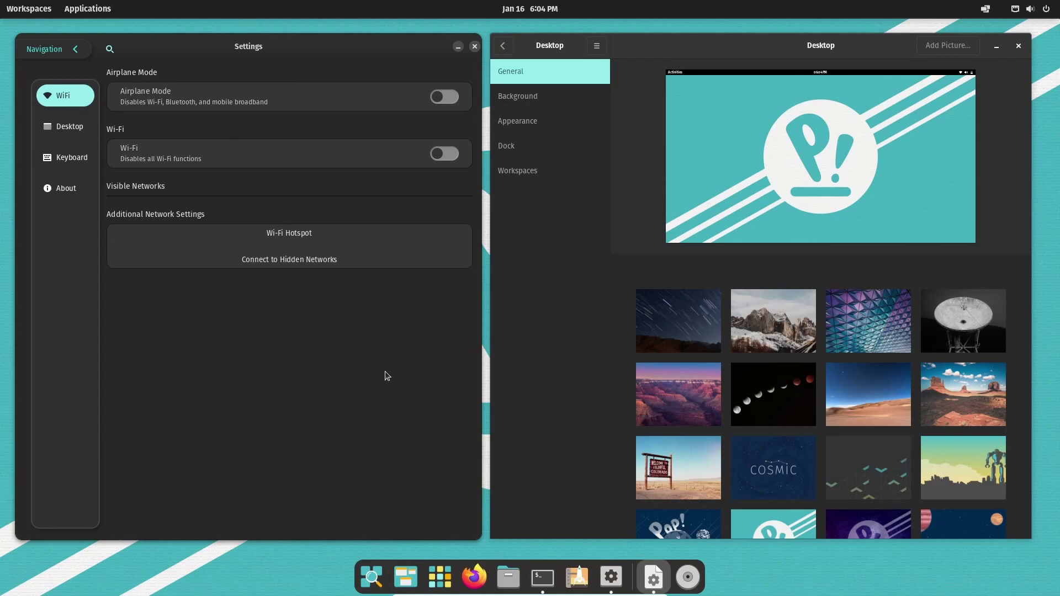
{"action": "left_click", "coordinate": [548, 337]}
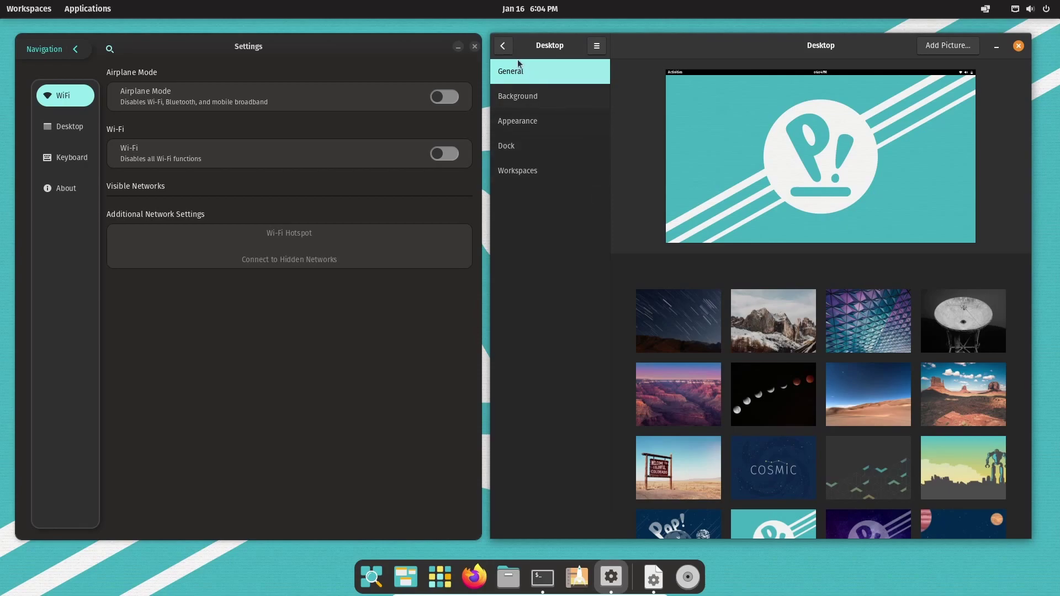
{"action": "left_click", "coordinate": [503, 46]}
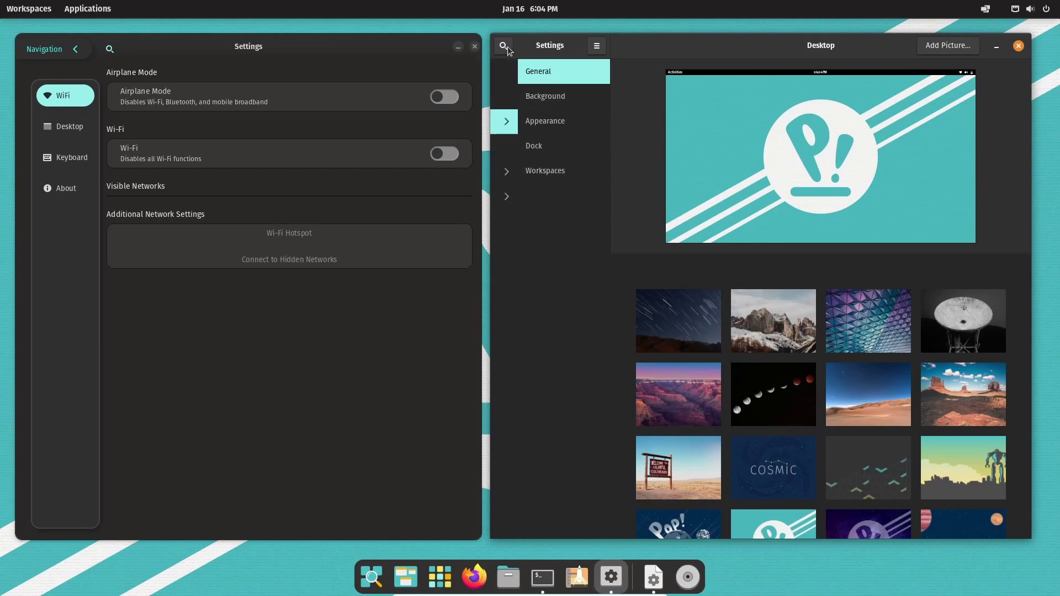
{"action": "left_click", "coordinate": [72, 57]}
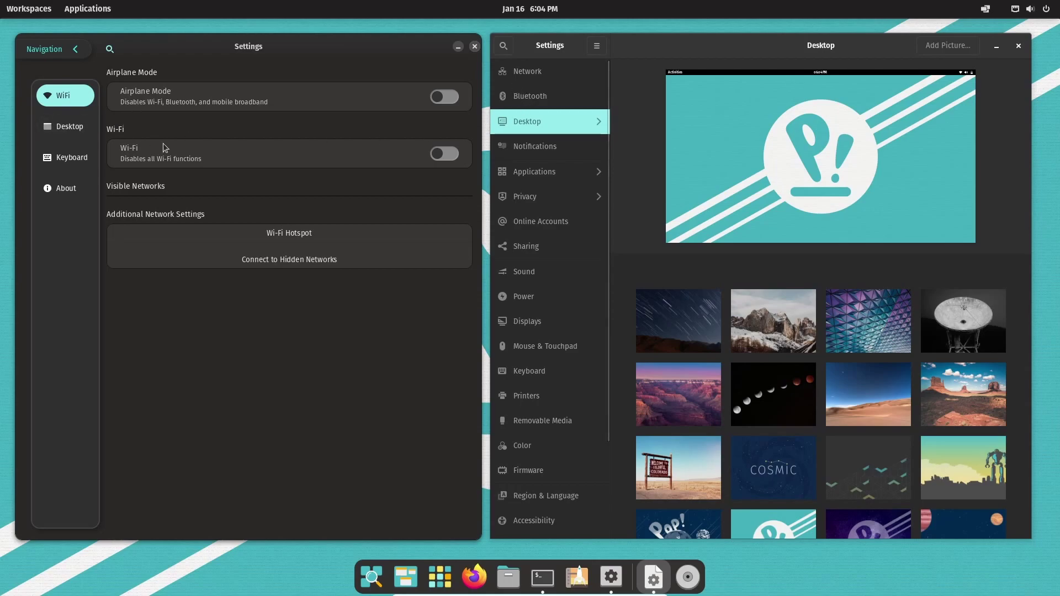
{"action": "left_click", "coordinate": [65, 128]}
{"action": "left_click", "coordinate": [547, 124]}
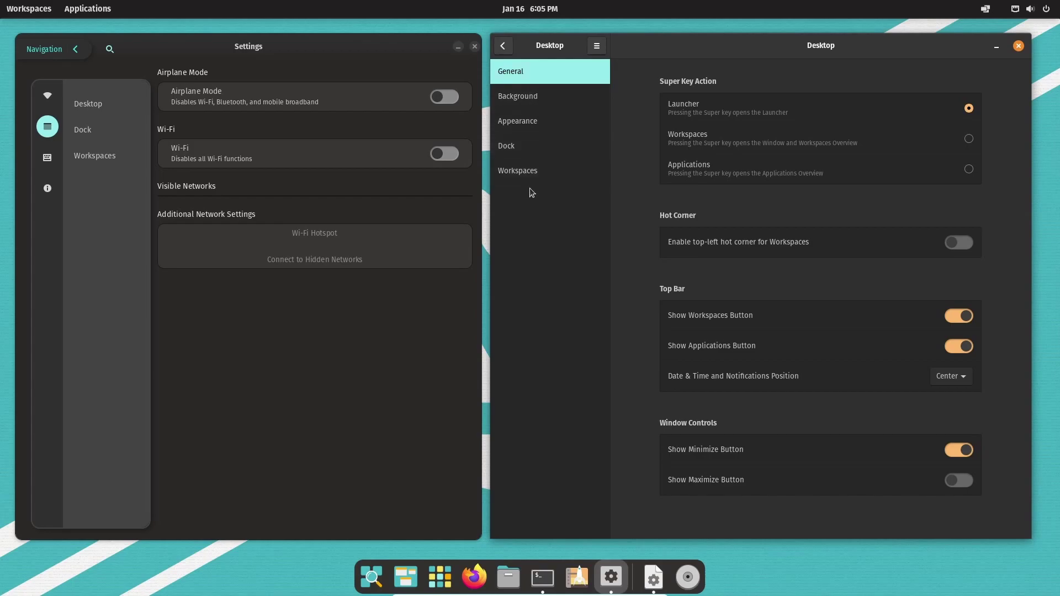
Step: Browse COSMIC's Dock, Workspaces and Desktop subpages
{"action": "left_click", "coordinate": [89, 129]}
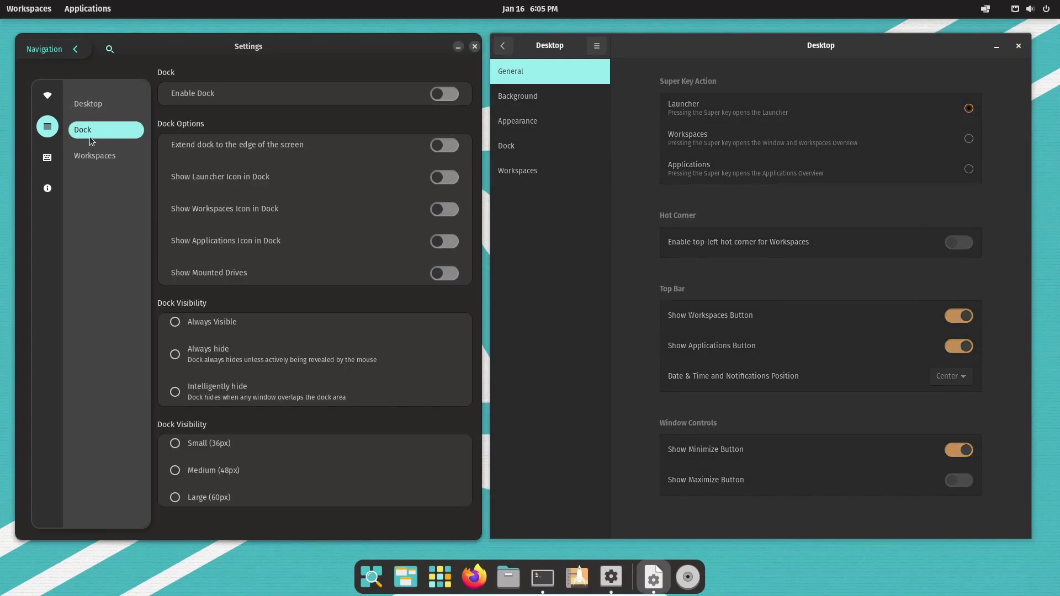
{"action": "left_click", "coordinate": [95, 155]}
{"action": "left_click", "coordinate": [99, 108]}
{"action": "left_click", "coordinate": [105, 155]}
{"action": "left_click", "coordinate": [105, 111]}
Step: Cycle GNOME's Background, Appearance, Dock and Workspaces pages, then show Dock in both windows
{"action": "left_click", "coordinate": [530, 104]}
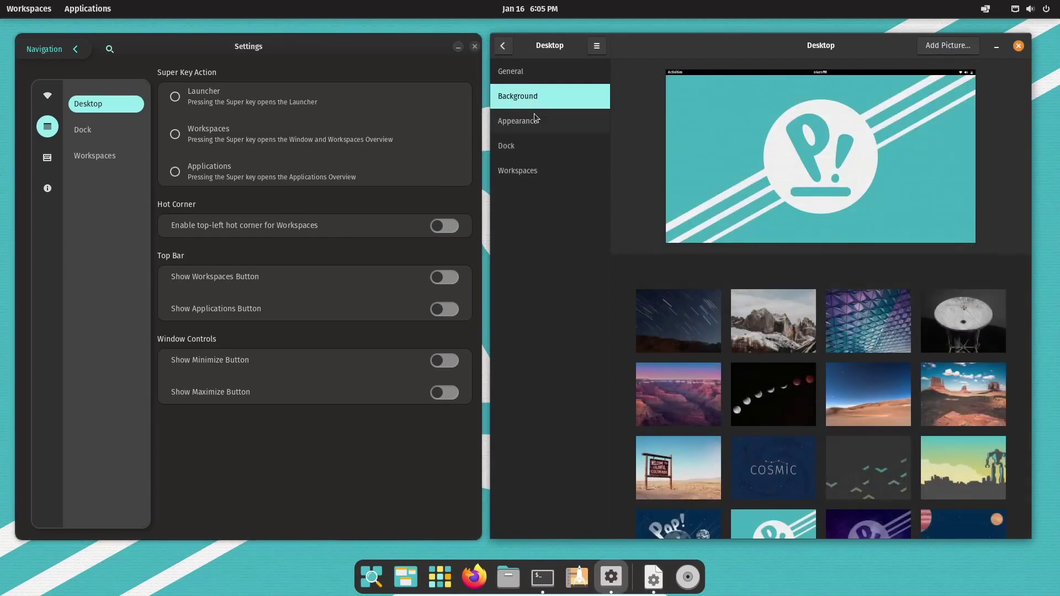
{"action": "left_click", "coordinate": [537, 122]}
{"action": "left_click", "coordinate": [536, 146]}
{"action": "left_click", "coordinate": [537, 170]}
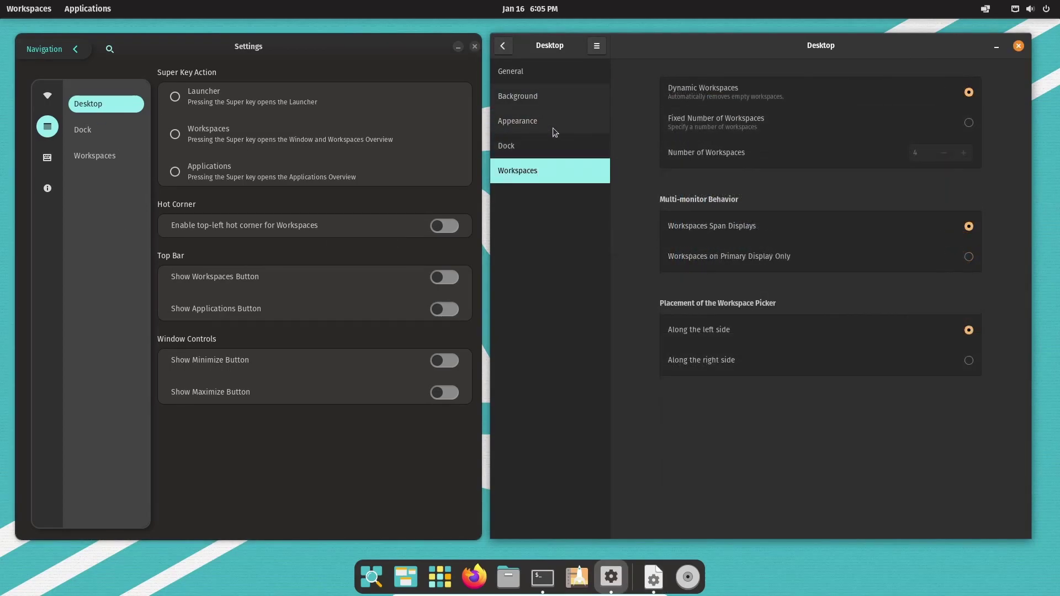
{"action": "left_click", "coordinate": [524, 96]}
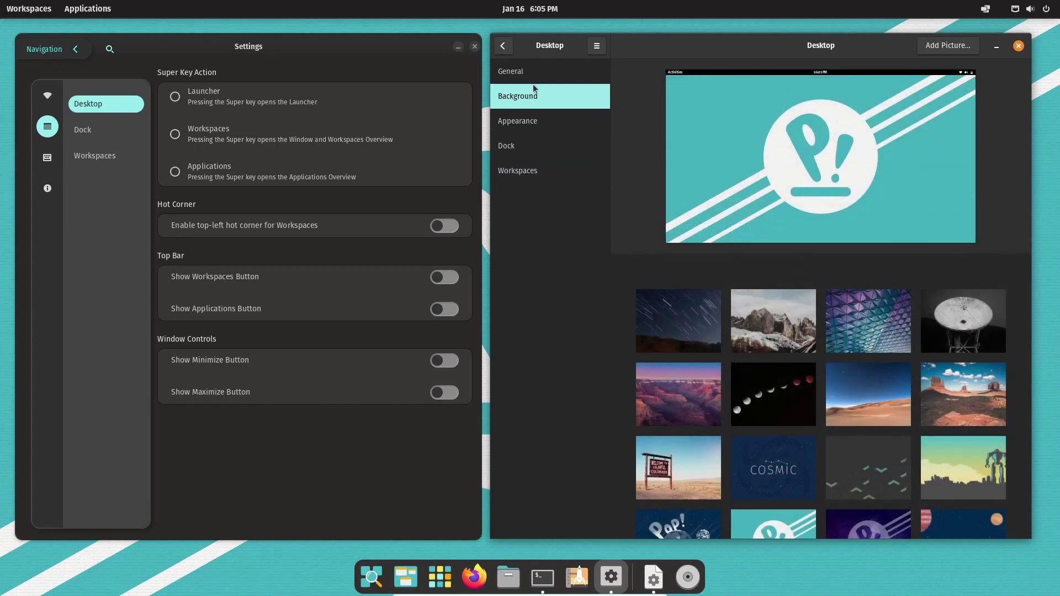
{"action": "left_click", "coordinate": [544, 121]}
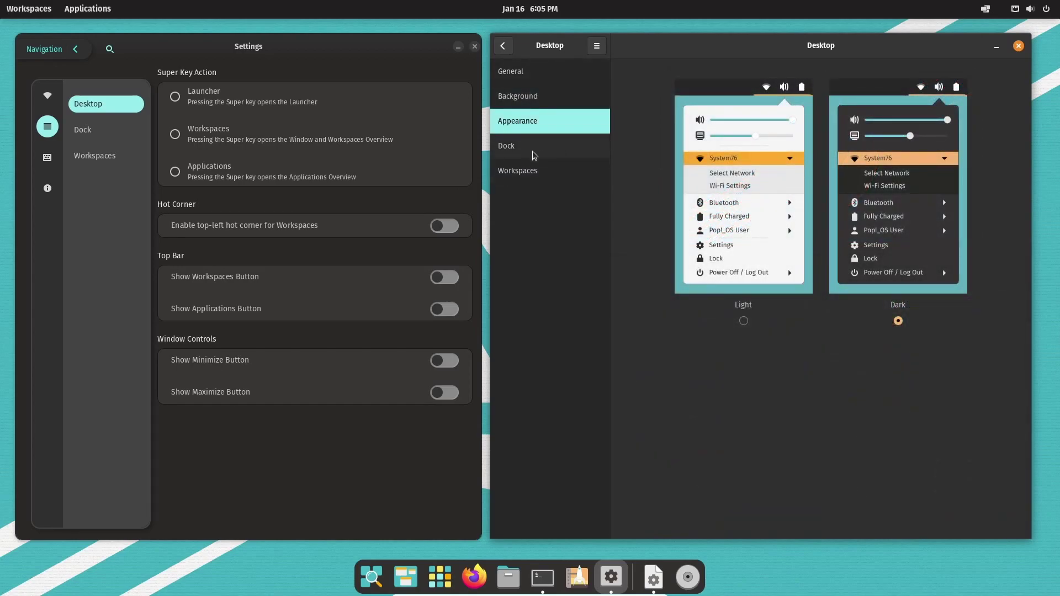
{"action": "left_click", "coordinate": [543, 154]}
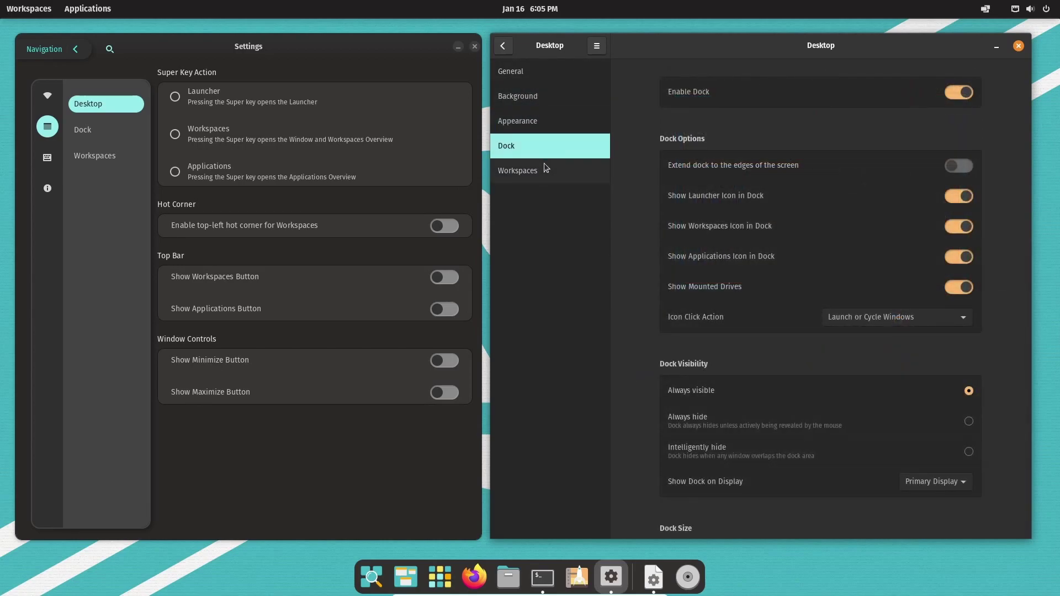
{"action": "left_click", "coordinate": [117, 132]}
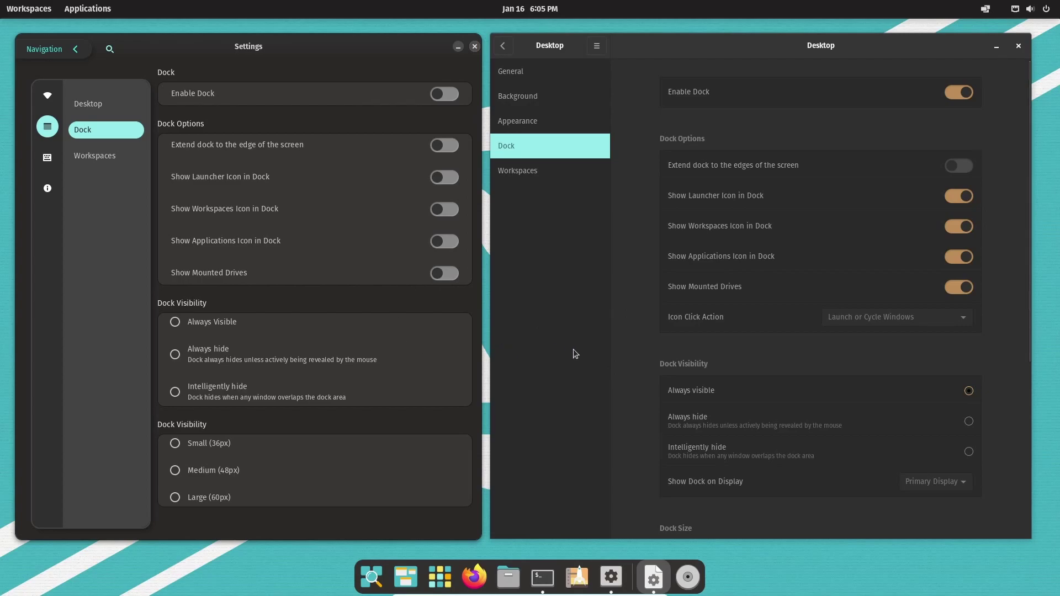
{"action": "left_click", "coordinate": [807, 299]}
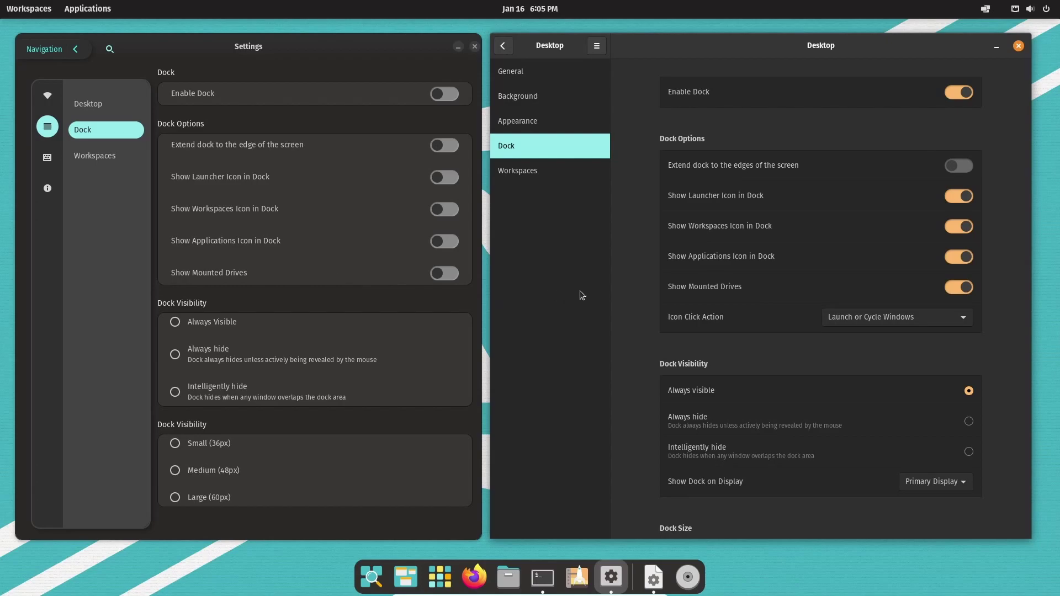
{"action": "left_click", "coordinate": [445, 147]}
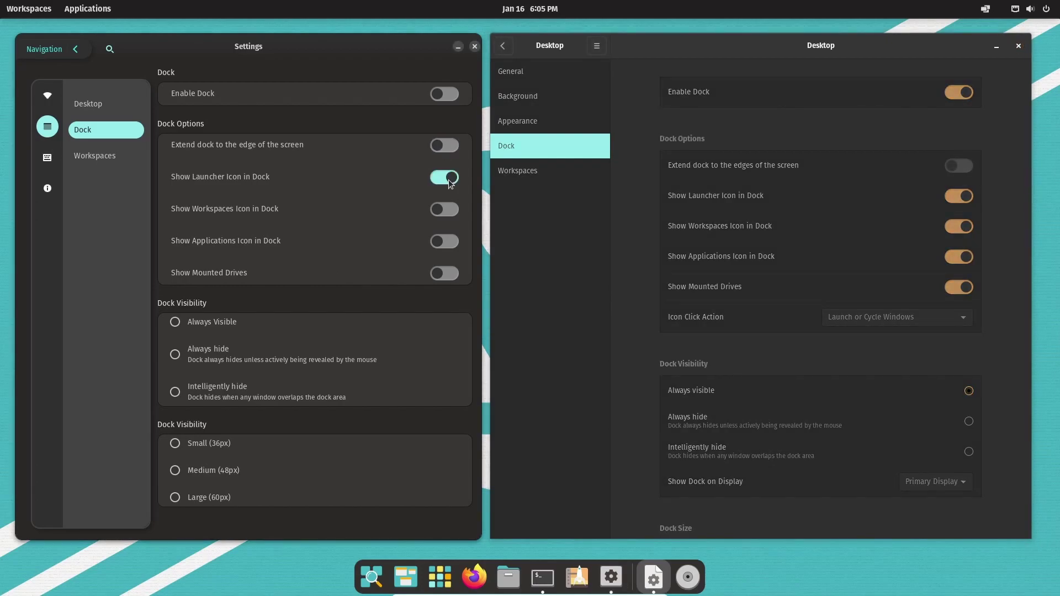
{"action": "left_click", "coordinate": [445, 243]}
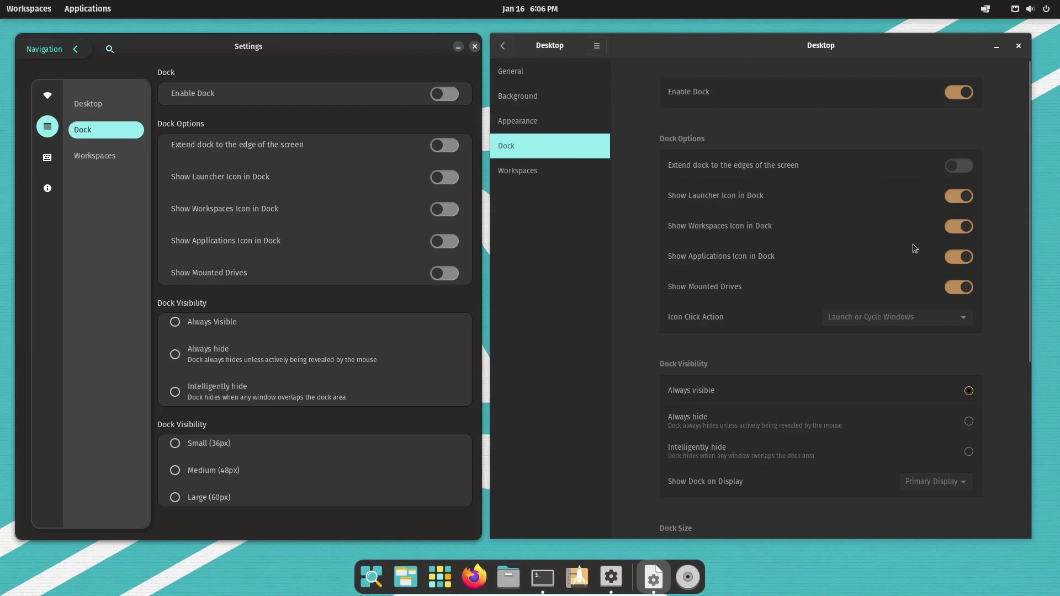
{"action": "left_click", "coordinate": [961, 230]}
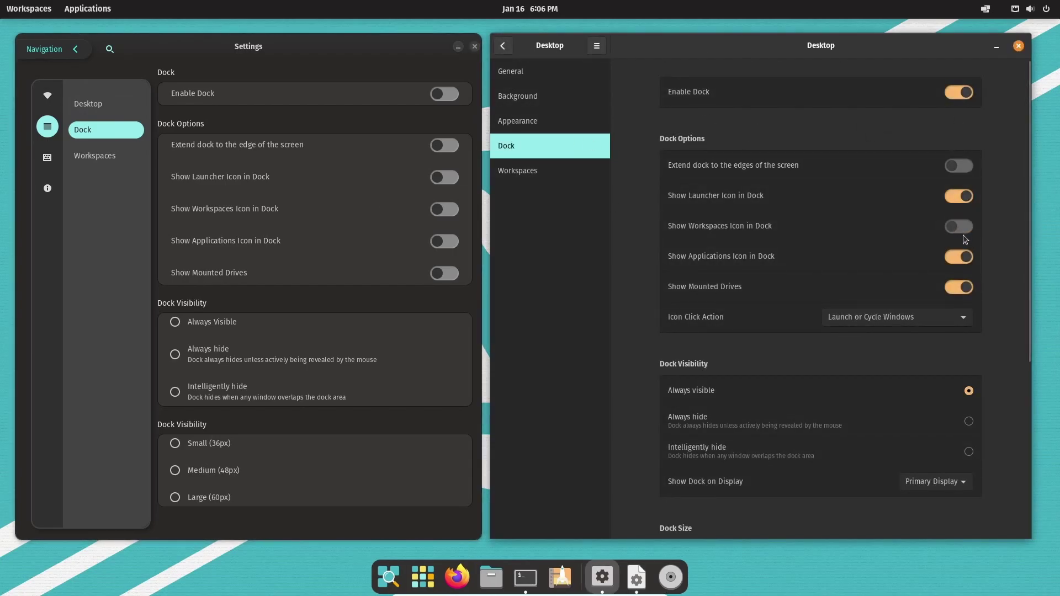
{"action": "left_click", "coordinate": [955, 225]}
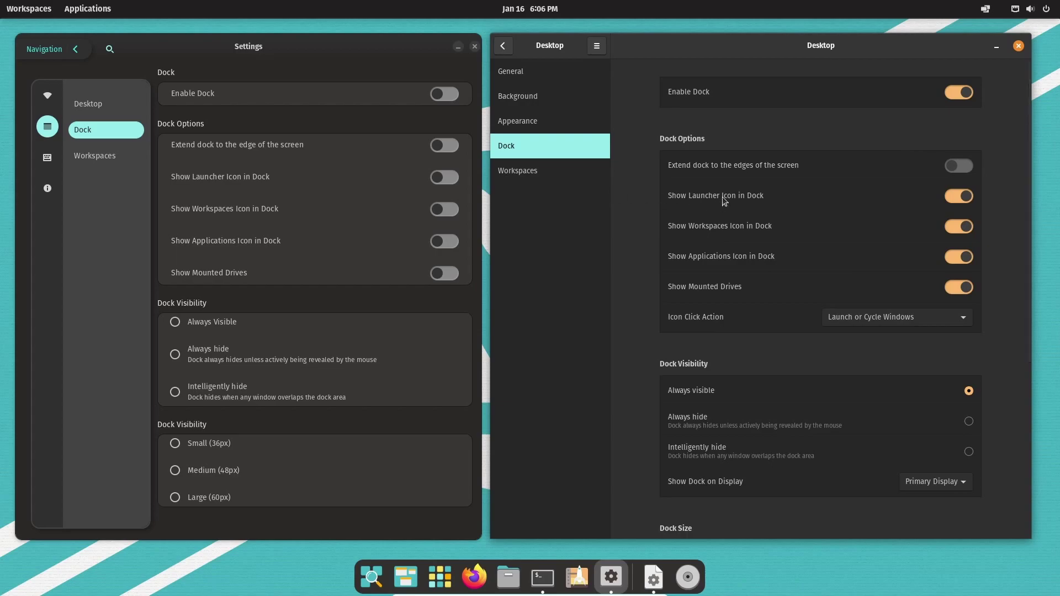
{"action": "left_click", "coordinate": [464, 53]}
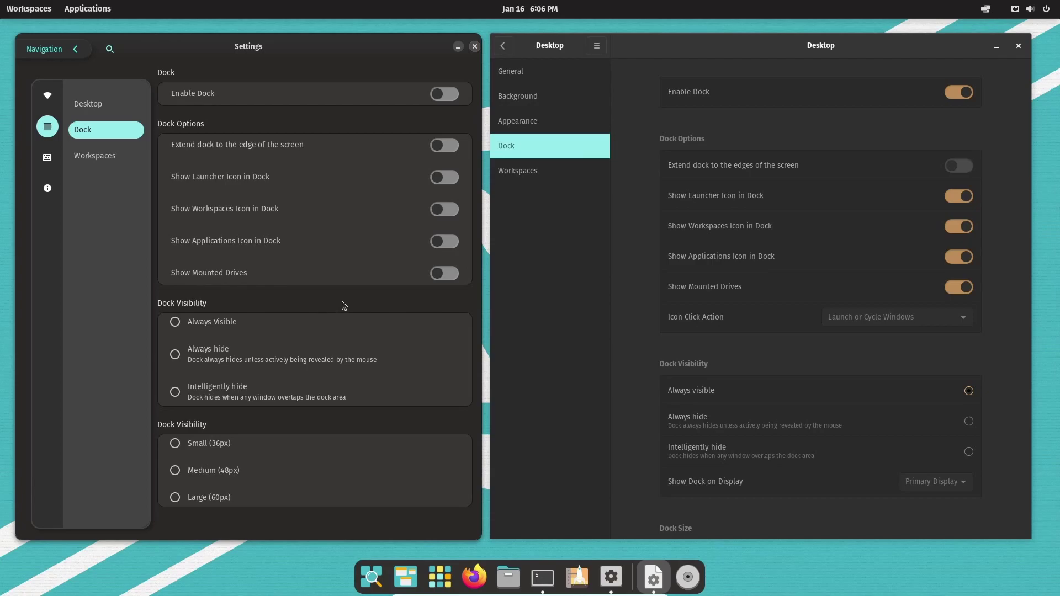
Step: Return GNOME Settings to its category list and open Applications, showing Advanced Network Configuration's notifications
{"action": "left_click", "coordinate": [564, 293]}
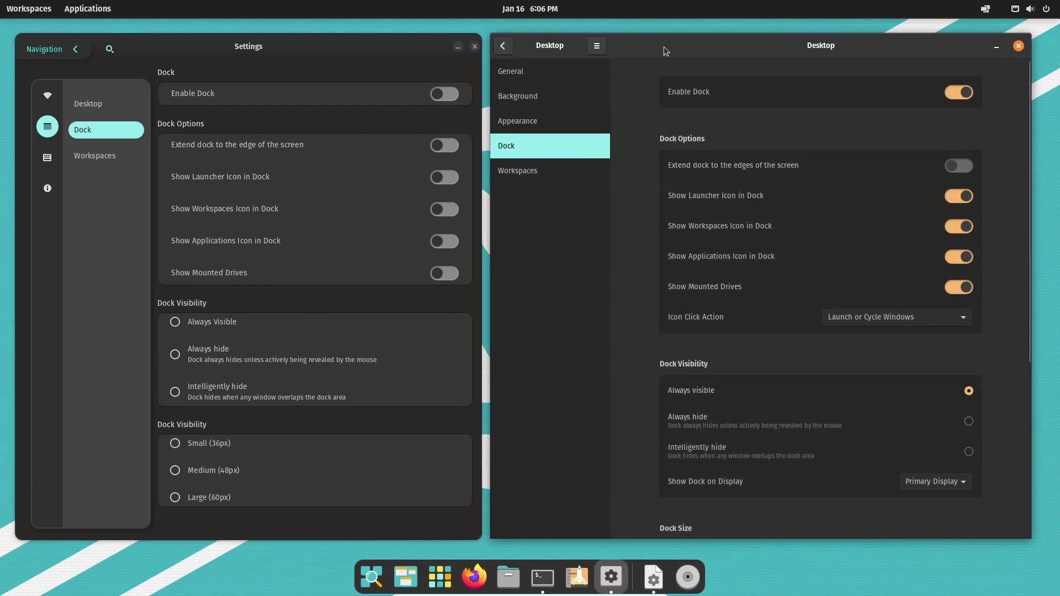
{"action": "left_click", "coordinate": [109, 48]}
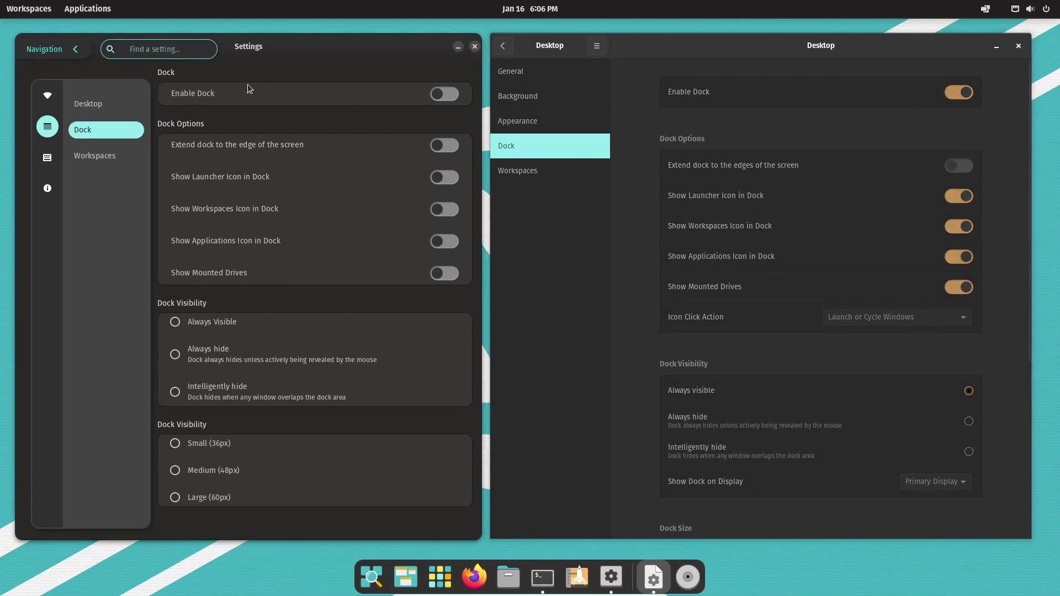
{"action": "left_click", "coordinate": [497, 55]}
{"action": "left_click", "coordinate": [502, 46]}
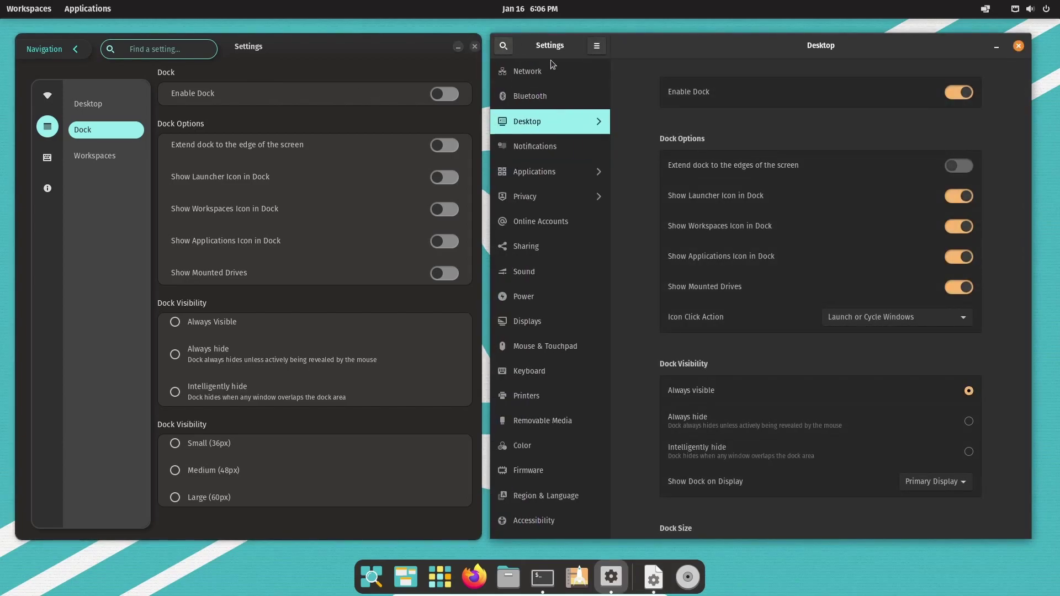
{"action": "left_click", "coordinate": [499, 50]}
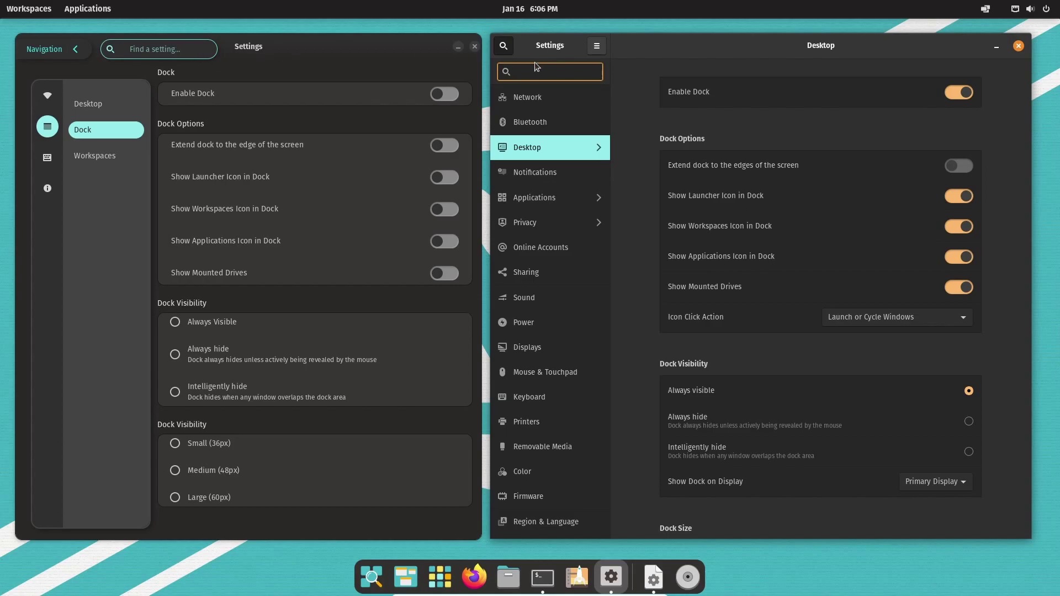
{"action": "left_click", "coordinate": [542, 154]}
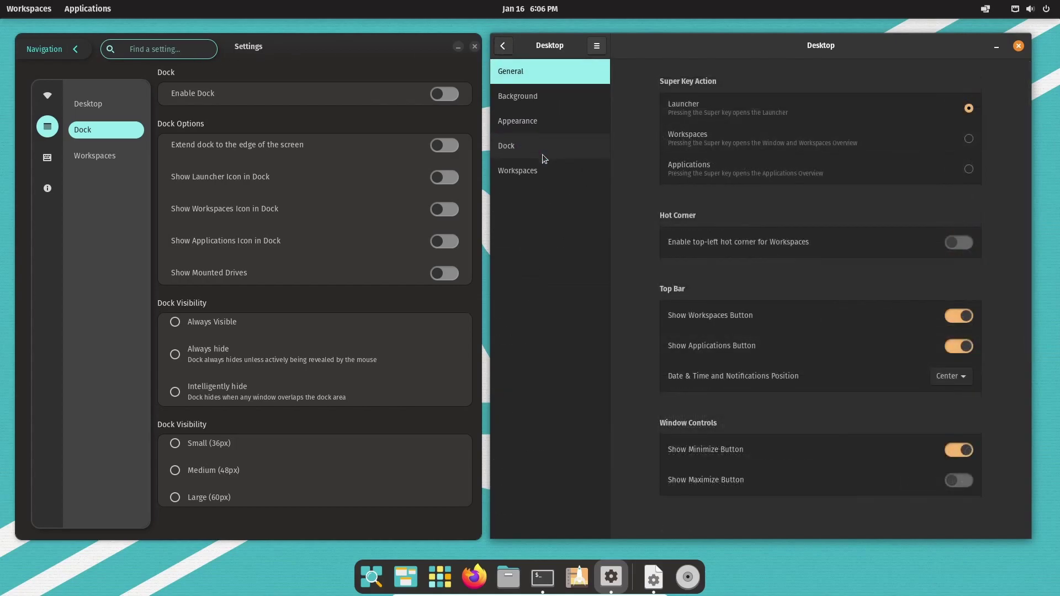
{"action": "left_click", "coordinate": [502, 47]}
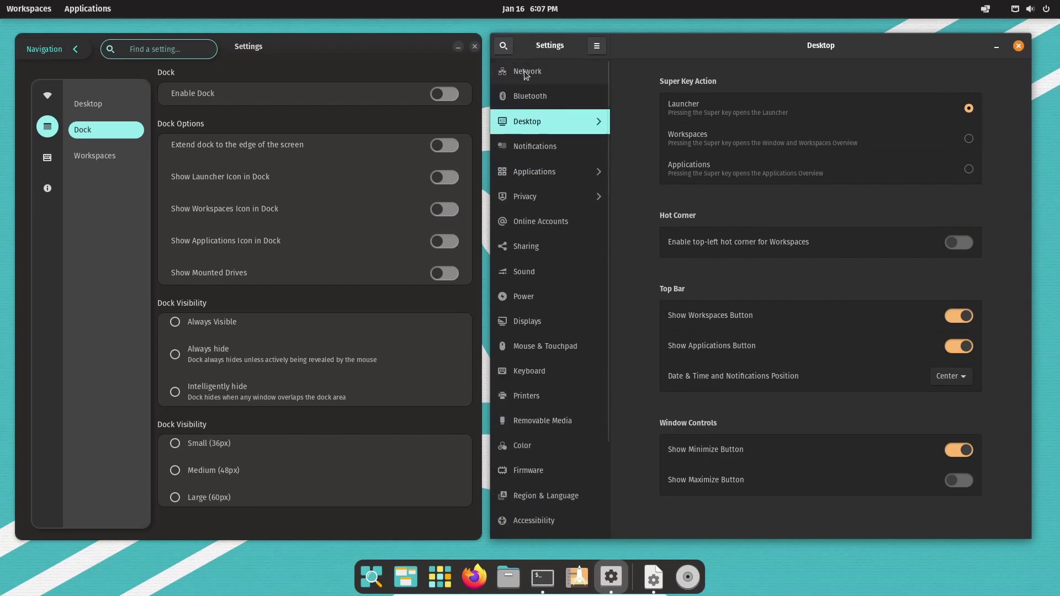
{"action": "left_click", "coordinate": [503, 46]}
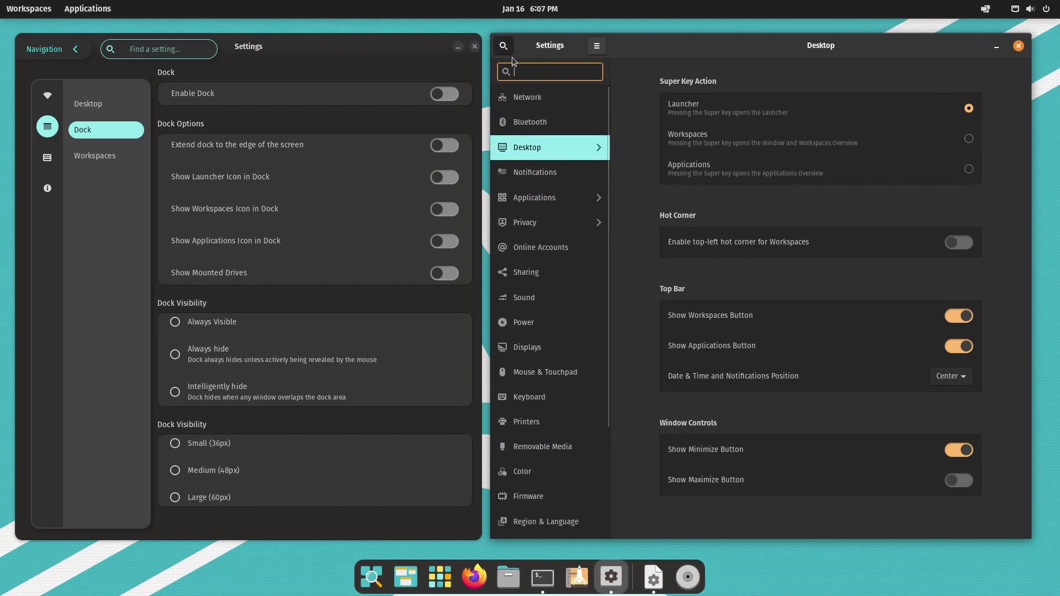
{"action": "left_click", "coordinate": [552, 201]}
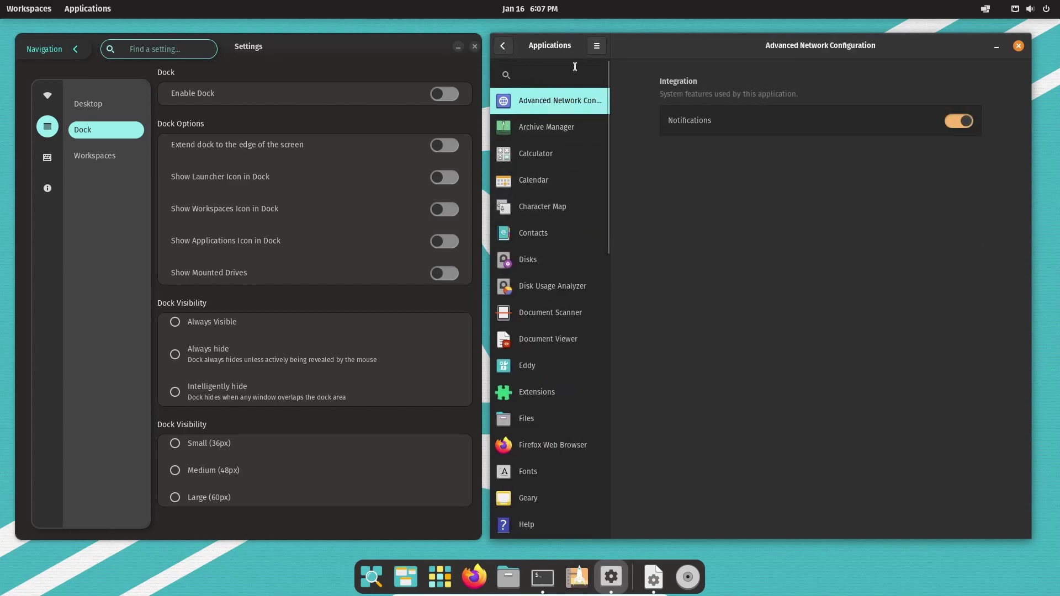
Step: Search COSMIC Settings for 'setting', 'dock', 'des' and finally 'wifi'
{"action": "left_click", "coordinate": [273, 72]}
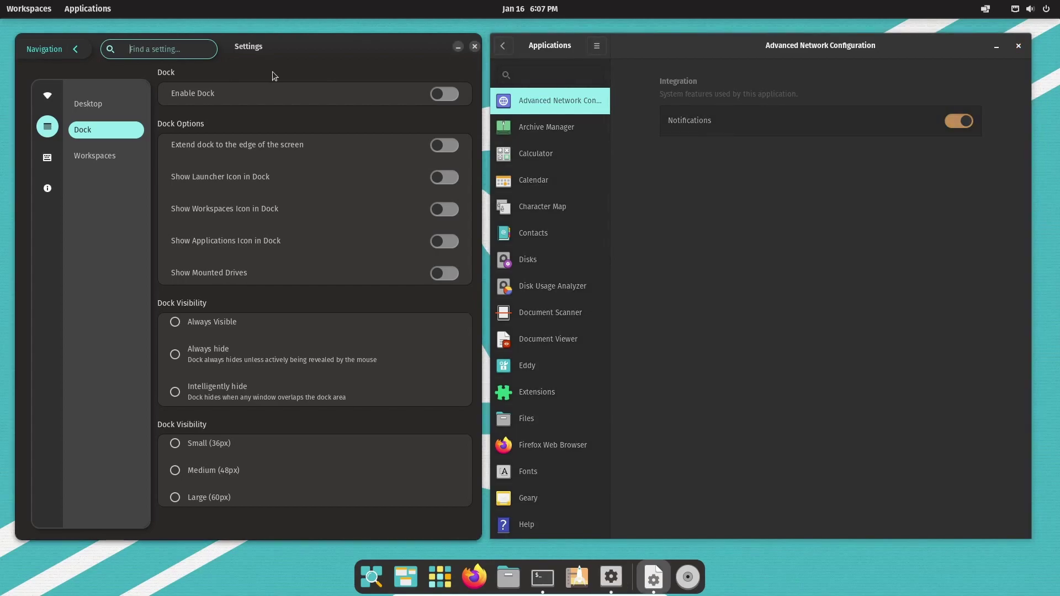
{"action": "type", "text": "setting"}
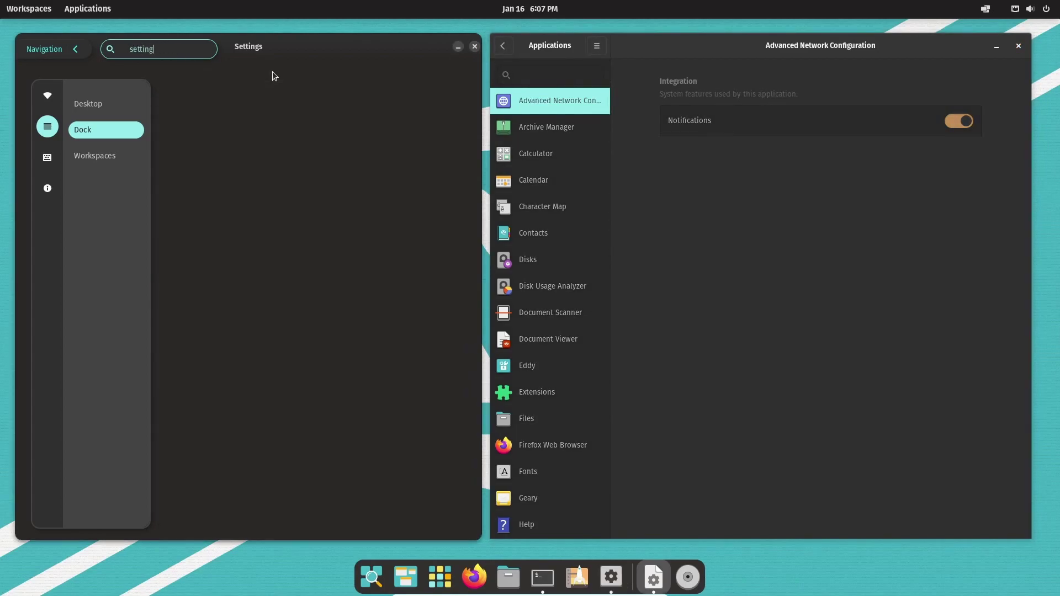
{"action": "key", "text": "BackSpace"}
{"action": "key", "text": "BackSpace"}
{"action": "key", "text": "BackSpace"}
{"action": "type", "text": "dock"}
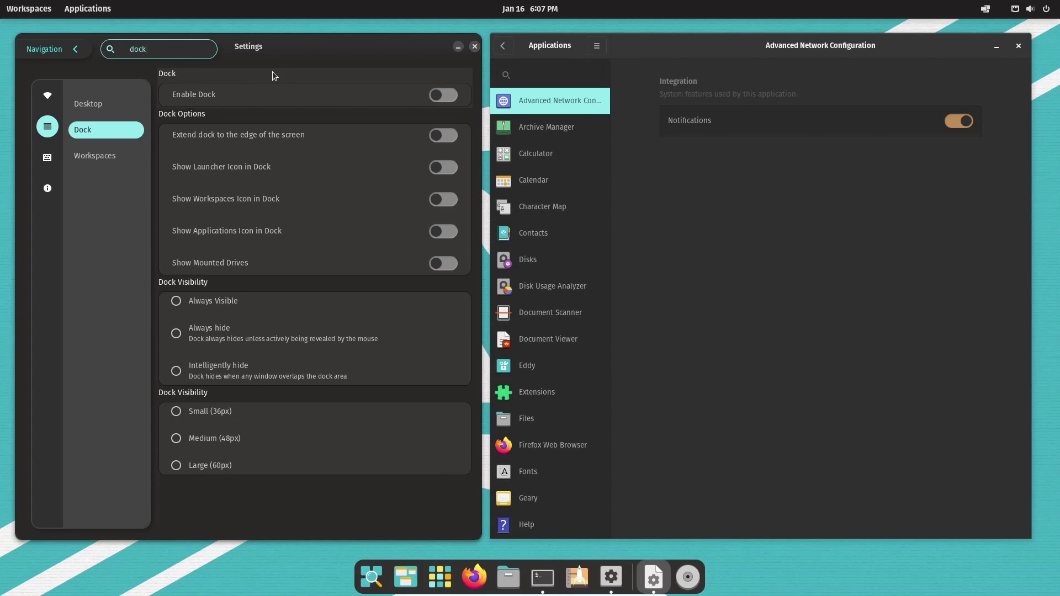
{"action": "key", "text": "BackSpace"}
{"action": "key", "text": "BackSpace"}
{"action": "key", "text": "BackSpace"}
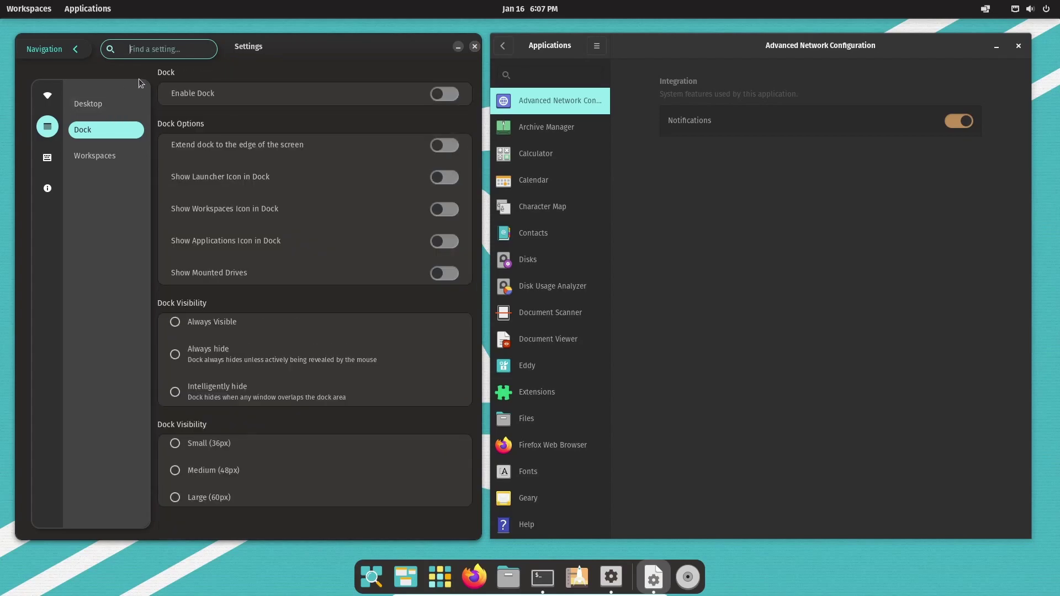
{"action": "type", "text": "des"}
{"action": "key", "text": "BackSpace"}
{"action": "key", "text": "BackSpace"}
{"action": "key", "text": "BackSpace"}
{"action": "key", "text": "BackSpace"}
{"action": "key", "text": "BackSpace"}
{"action": "type", "text": "wifi"}
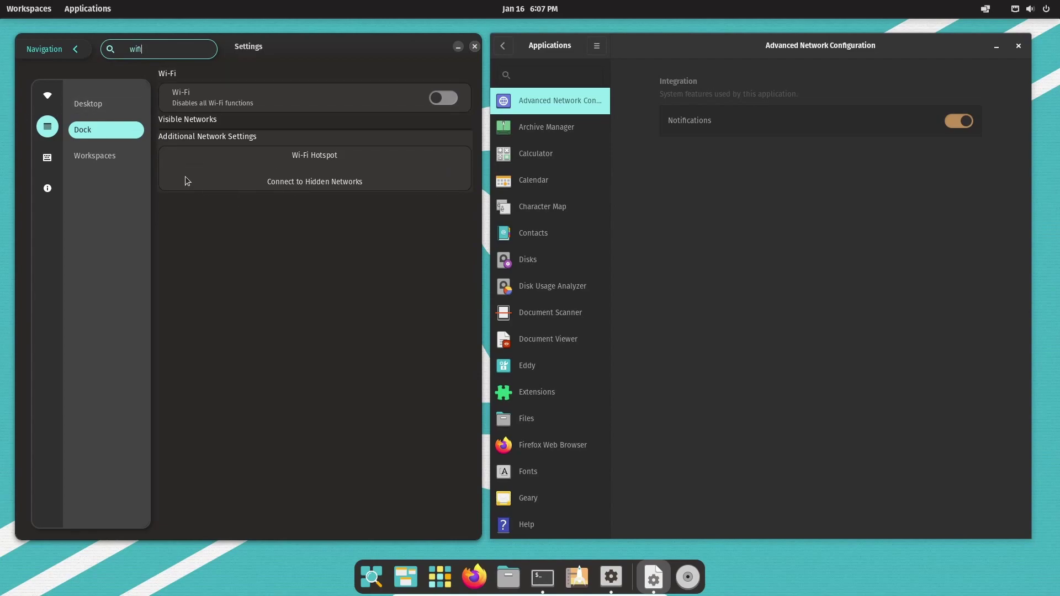
Step: Search 'wifi' in GNOME Settings to open its Wi-Fi page, and open WiFi in COSMIC
{"action": "left_click", "coordinate": [505, 73]}
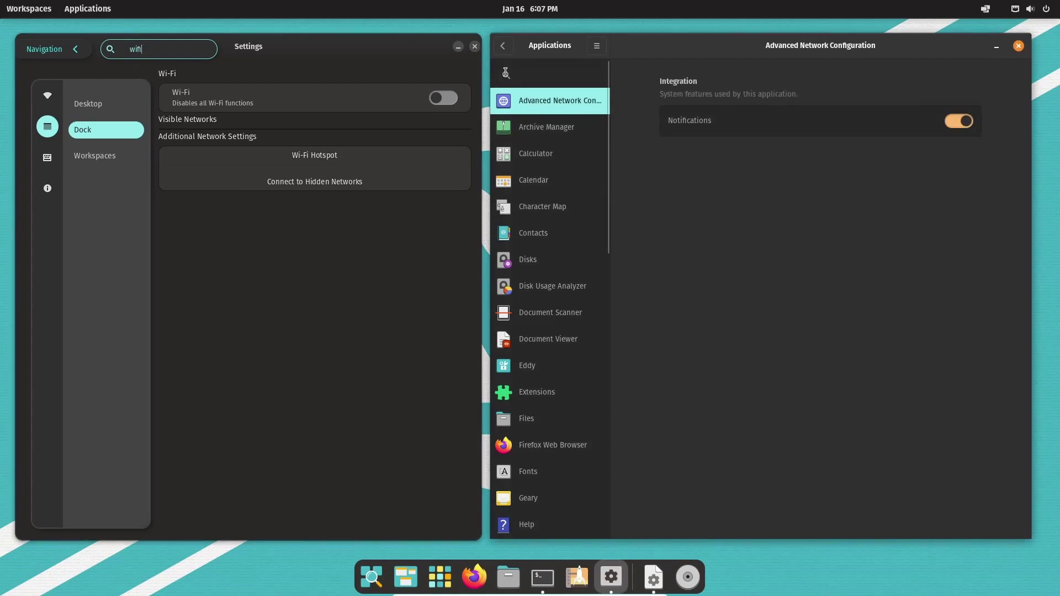
{"action": "type", "text": "wifi"}
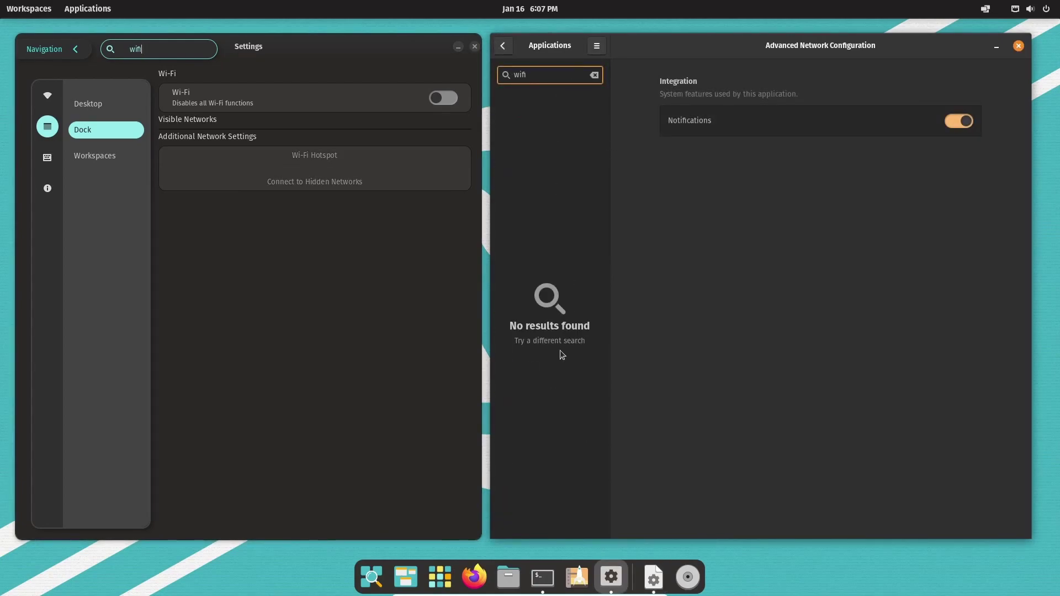
{"action": "left_click", "coordinate": [503, 47]}
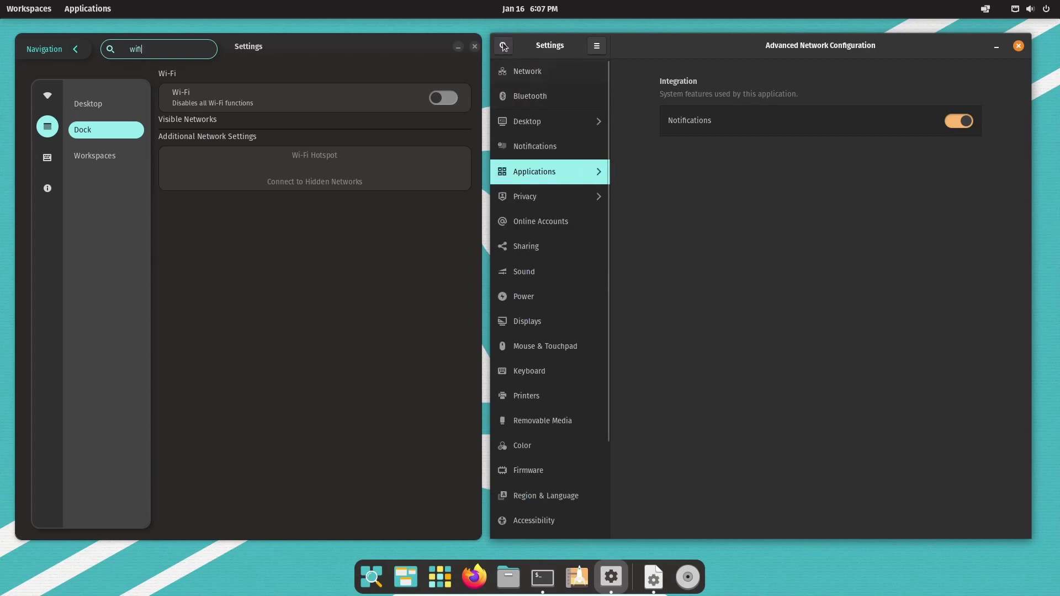
{"action": "type", "text": "wifi"}
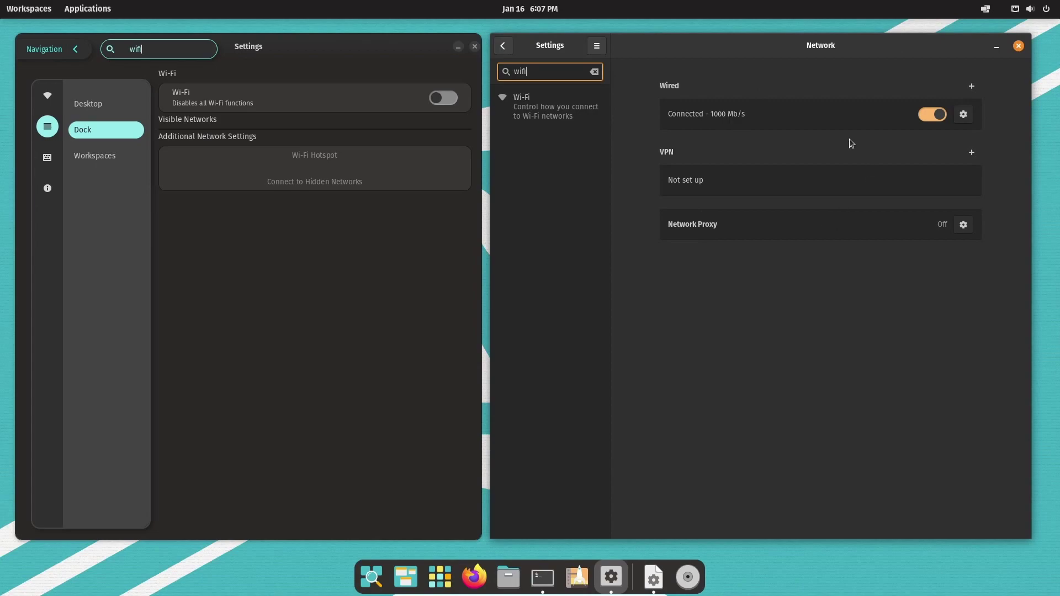
{"action": "left_click", "coordinate": [535, 111]}
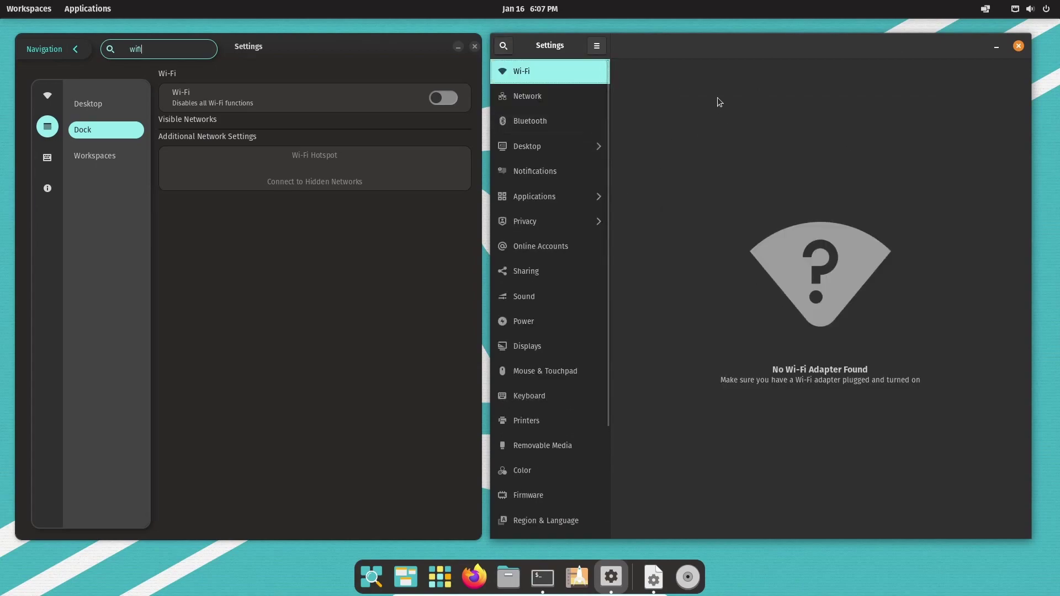
{"action": "left_click", "coordinate": [49, 104]}
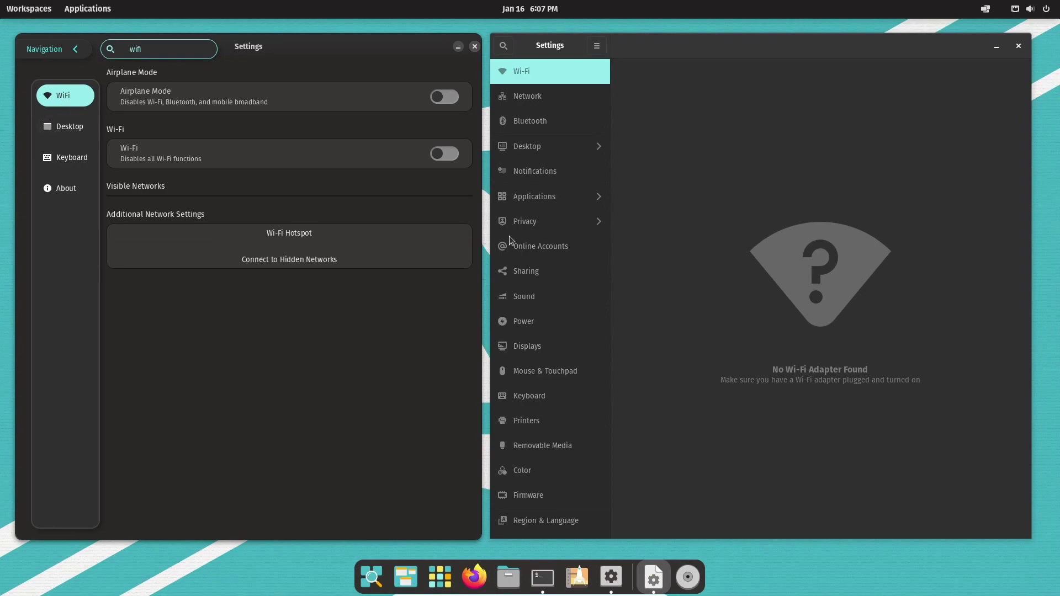
{"action": "left_click", "coordinate": [762, 210]}
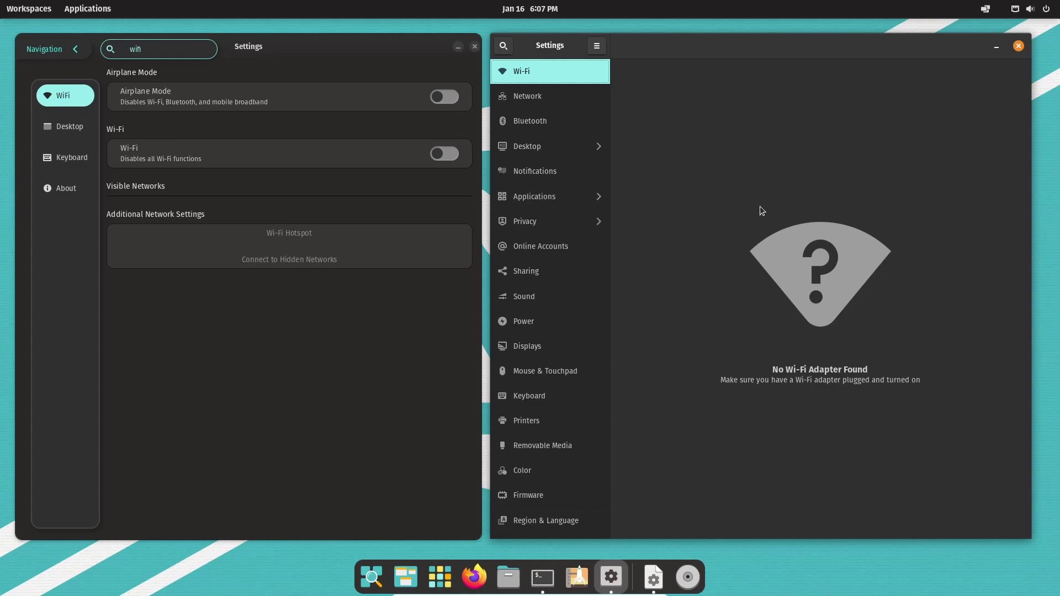
Step: Close GNOME Settings, centre then close COSMIC Settings, and bring up the desktop-widget terminal tab
{"action": "left_click", "coordinate": [1022, 48]}
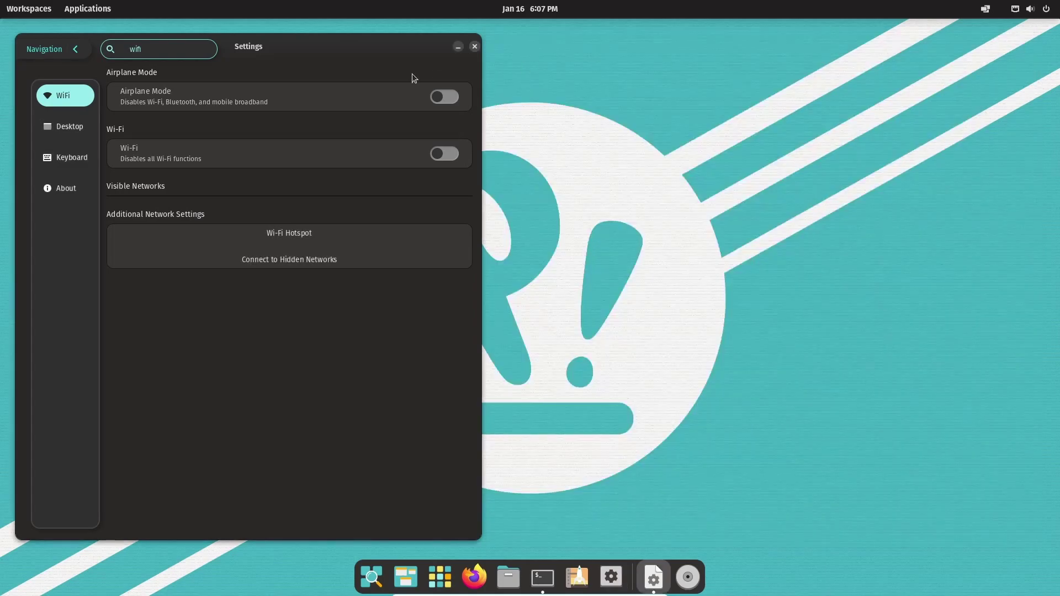
{"action": "mouse_move", "coordinate": [394, 52]}
{"action": "left_mouse_down"}
{"action": "mouse_move", "coordinate": [671, 50]}
{"action": "mouse_move", "coordinate": [634, 50]}
{"action": "left_mouse_up"}
{"action": "left_click_drag", "start_coordinate": [724, 87], "coordinate": [805, 87]}
{"action": "left_click_drag", "start_coordinate": [614, 48], "coordinate": [619, 46]}
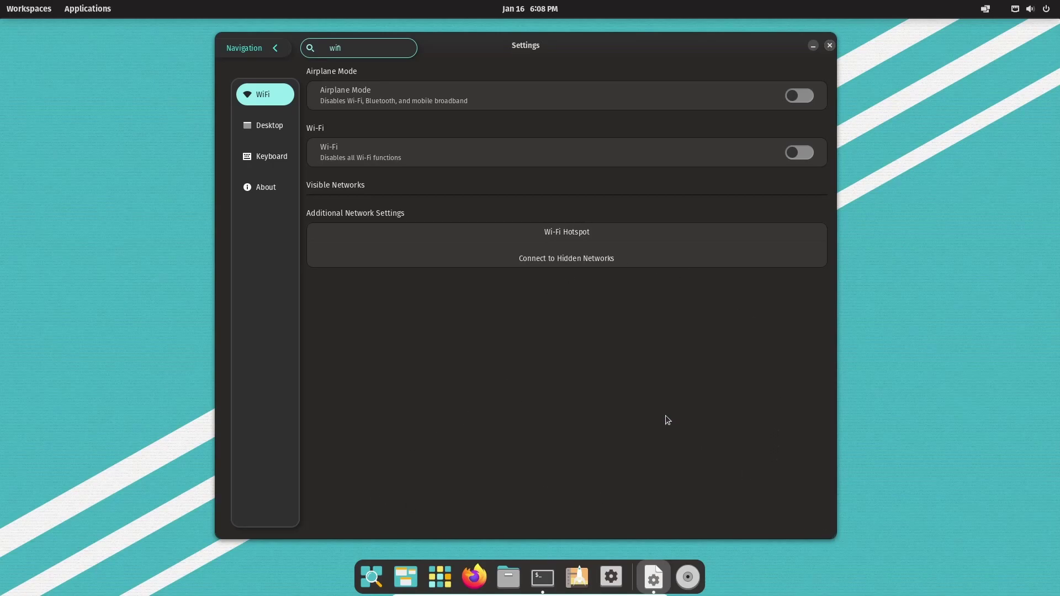
{"action": "left_click", "coordinate": [829, 45]}
{"action": "left_click", "coordinate": [559, 577]}
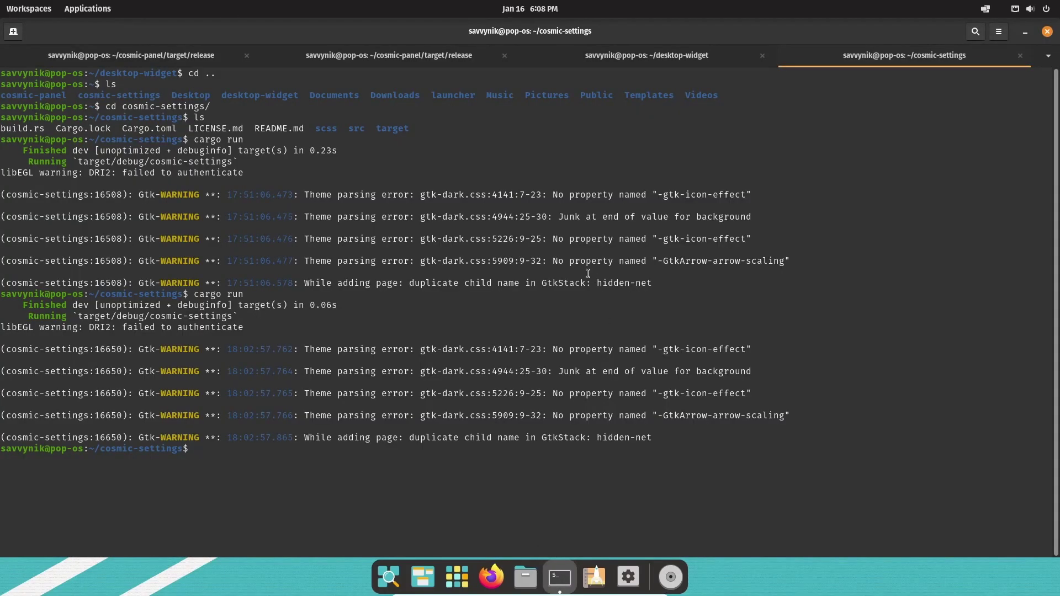
{"action": "left_click", "coordinate": [654, 58]}
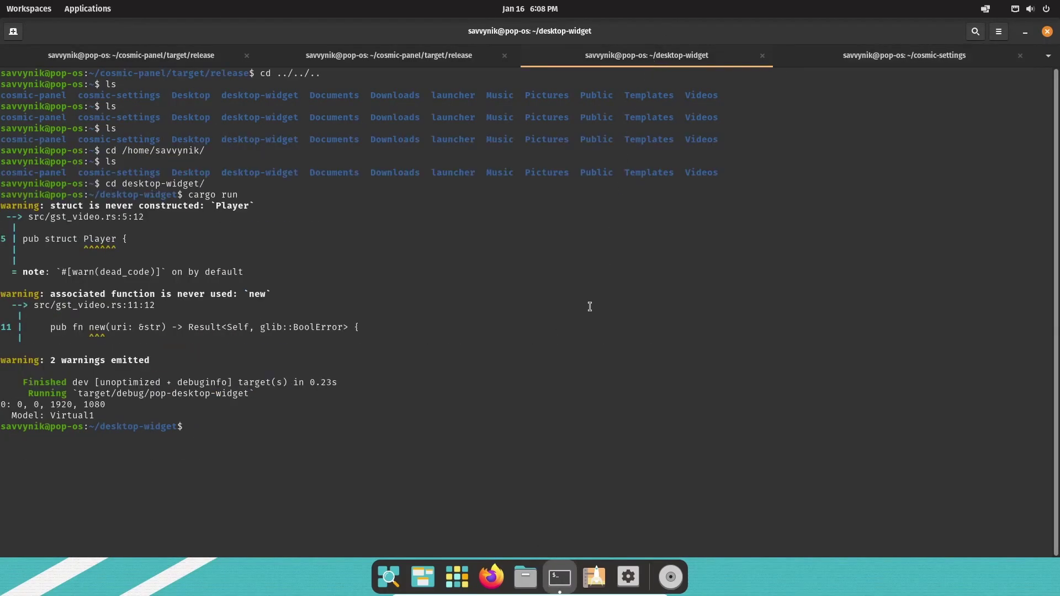
Step: Rerun the desktop widget, hide the terminal, raise and lengthen the widget, and show the workspaces overview
{"action": "key", "text": "Up"}
{"action": "key", "text": "Return"}
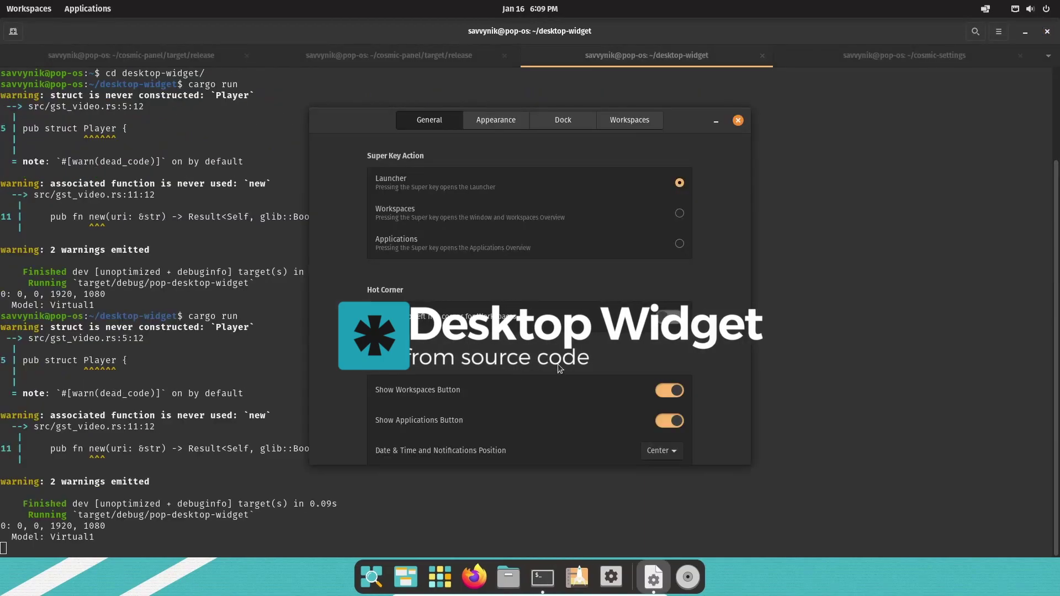
{"action": "left_click", "coordinate": [1025, 32]}
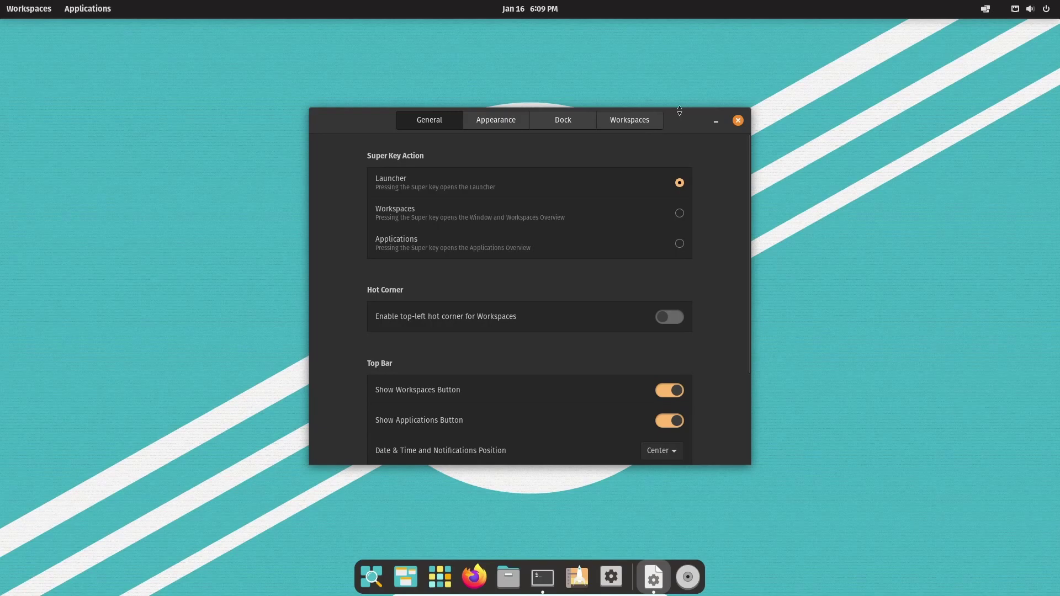
{"action": "left_click_drag", "start_coordinate": [679, 117], "coordinate": [678, 61]}
{"action": "left_click_drag", "start_coordinate": [707, 463], "coordinate": [721, 548]}
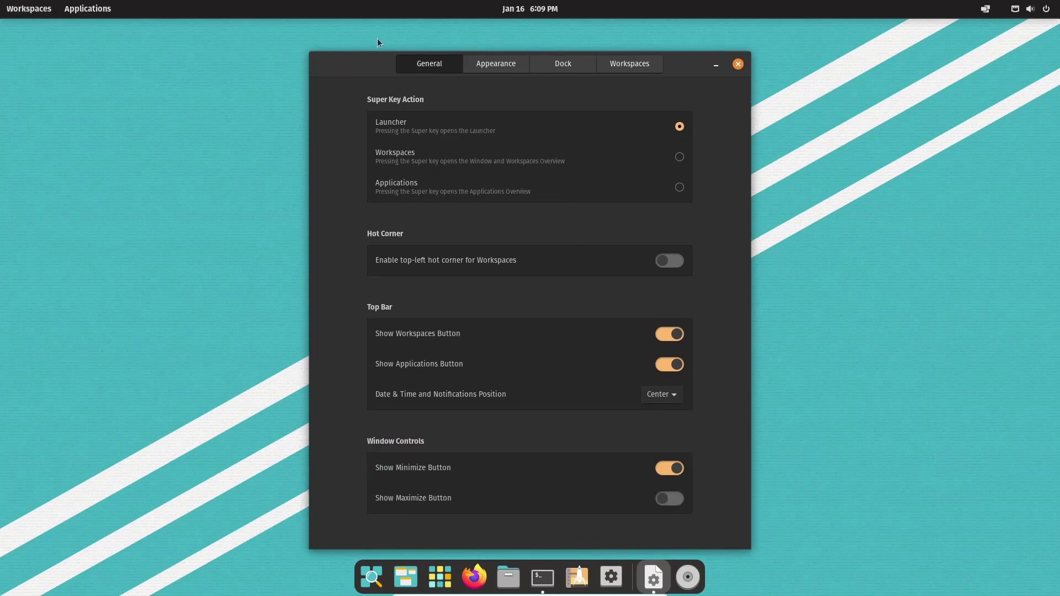
{"action": "left_click", "coordinate": [2, 5]}
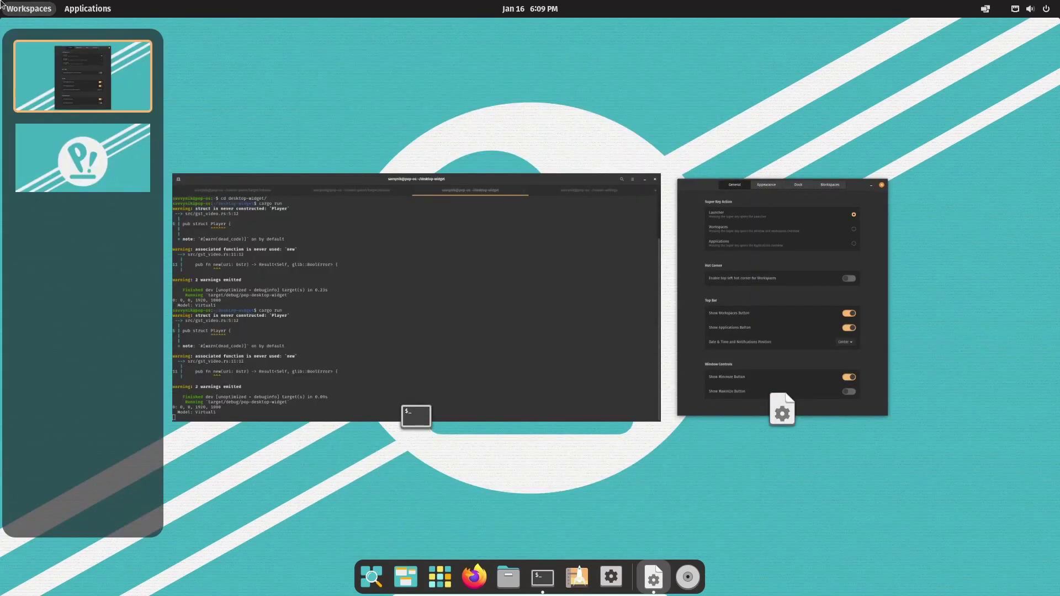
Step: Launch Settings via 'sett', place it beside the widget, open Desktop and lengthen the window
{"action": "left_click", "coordinate": [87, 8]}
{"action": "type", "text": "sett"}
{"action": "left_click", "coordinate": [88, 8]}
{"action": "left_click_drag", "start_coordinate": [677, 61], "coordinate": [396, 55]}
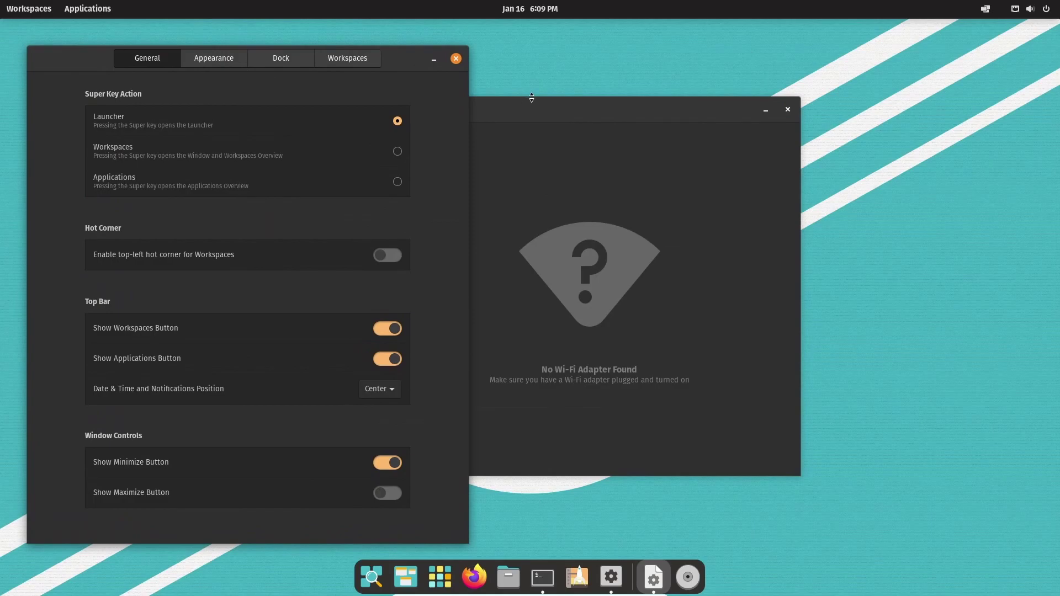
{"action": "mouse_move", "coordinate": [545, 78]}
{"action": "left_mouse_down"}
{"action": "mouse_move", "coordinate": [814, 78]}
{"action": "mouse_move", "coordinate": [781, 39]}
{"action": "left_mouse_up"}
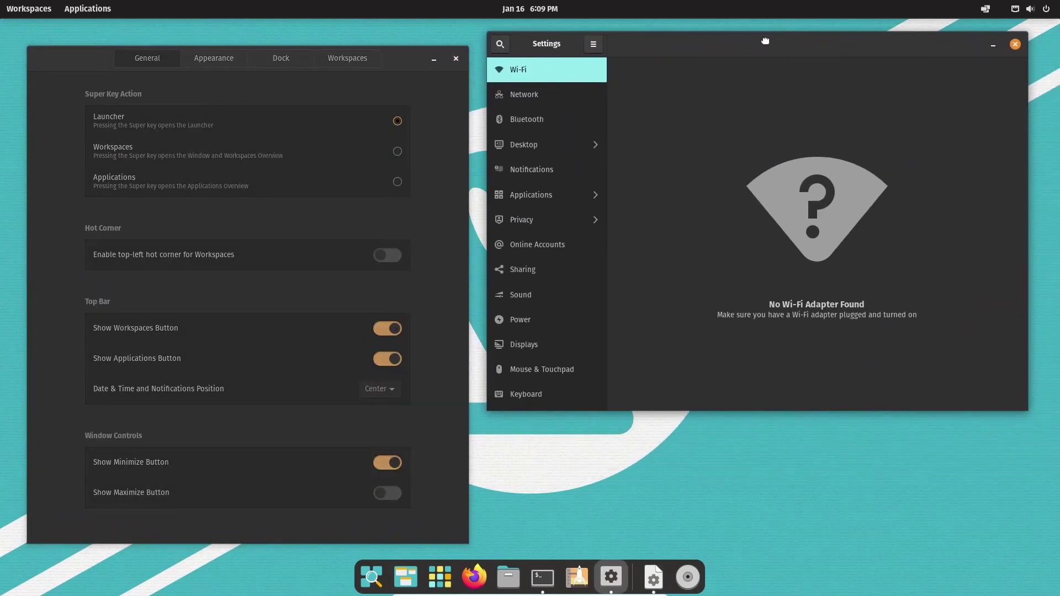
{"action": "left_click", "coordinate": [545, 144]}
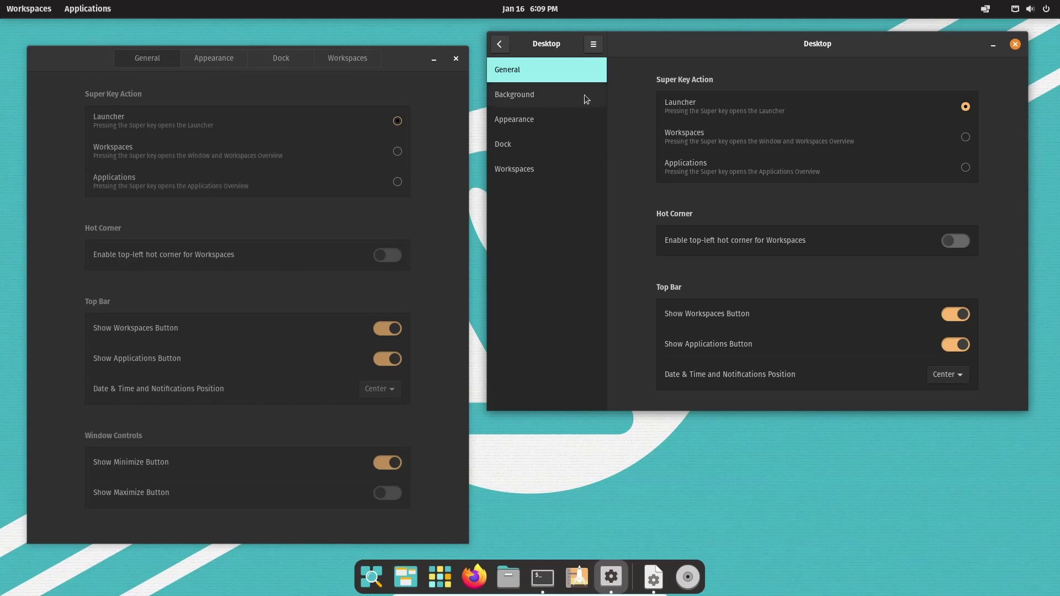
{"action": "left_click_drag", "start_coordinate": [641, 405], "coordinate": [671, 551]}
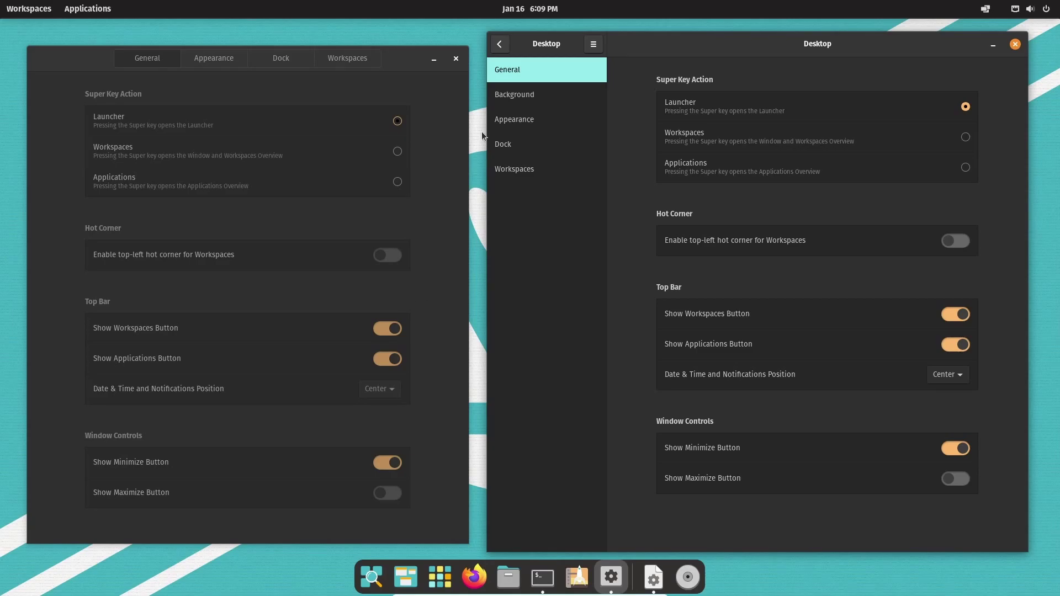
Step: Browse the widget's Appearance, Dock and Workspaces tabs, returning to General beside GNOME's Desktop page
{"action": "left_click", "coordinate": [210, 58]}
{"action": "left_click", "coordinate": [273, 60]}
{"action": "left_click", "coordinate": [346, 61]}
{"action": "left_click", "coordinate": [161, 61]}
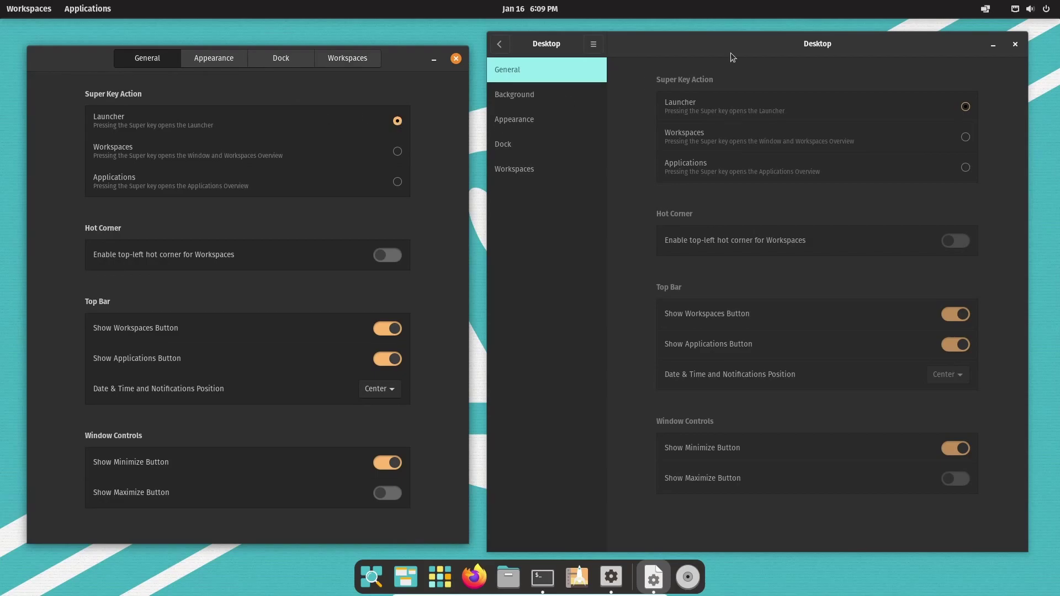
{"action": "left_click_drag", "start_coordinate": [788, 33], "coordinate": [788, 48]}
{"action": "left_click", "coordinate": [430, 136]}
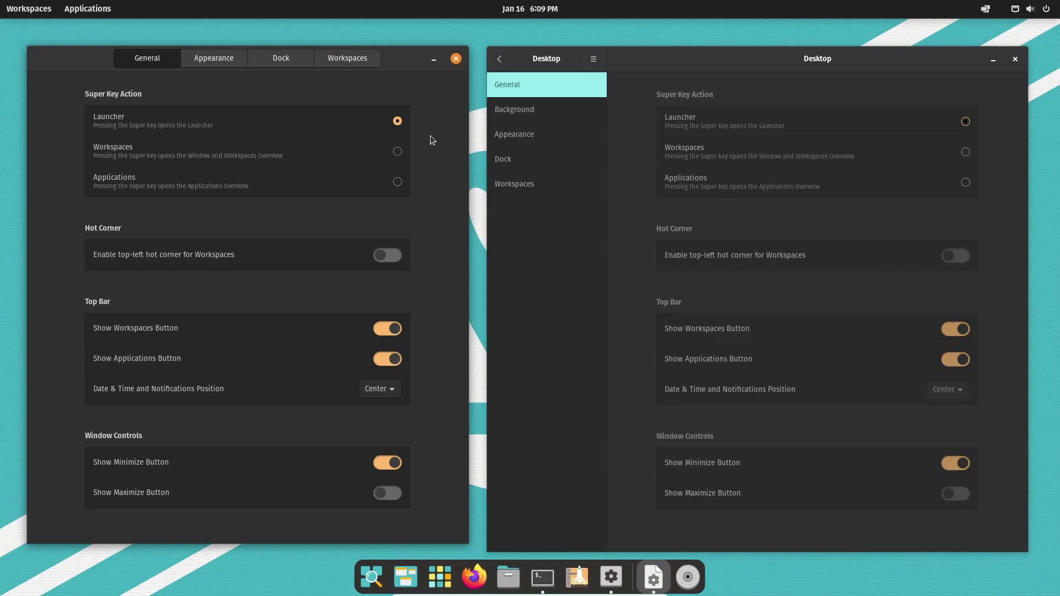
Step: Switch focus between the GNOME and COSMIC Desktop settings windows to compare their General pages
{"action": "left_click", "coordinate": [833, 61]}
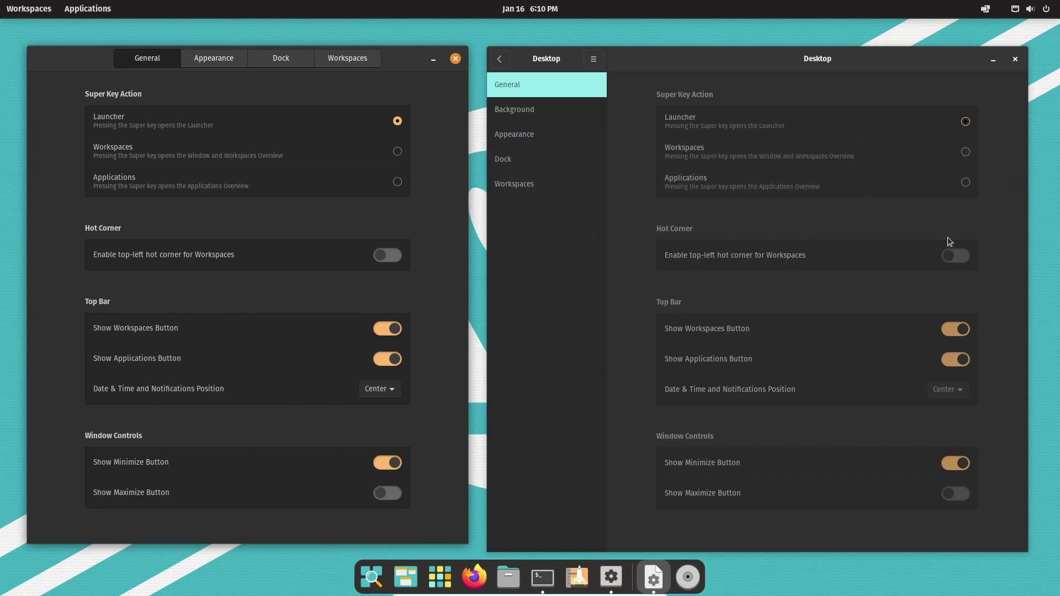
{"action": "left_click", "coordinate": [940, 226]}
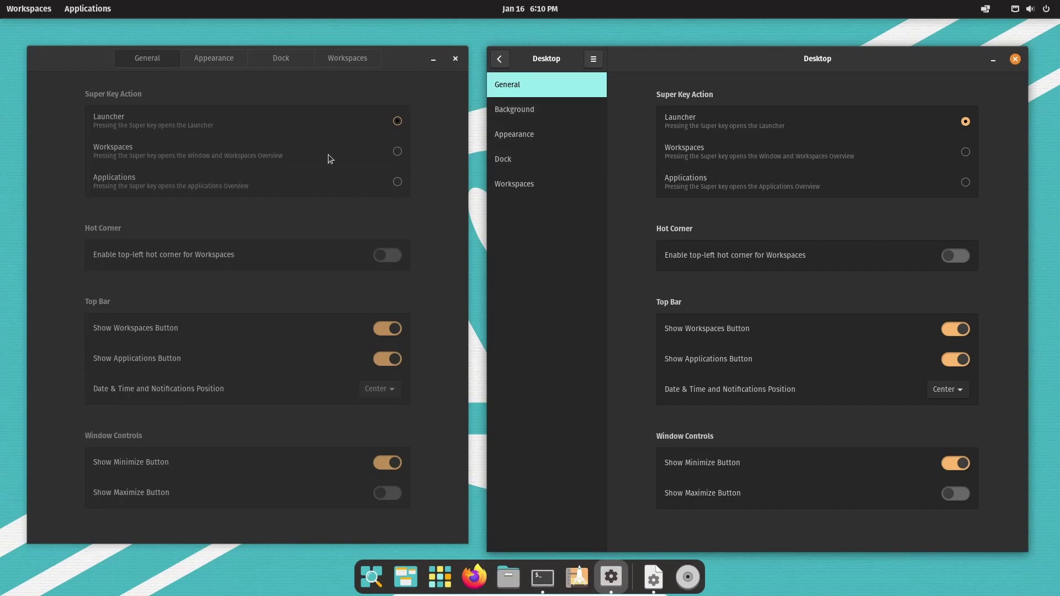
{"action": "left_click", "coordinate": [443, 153]}
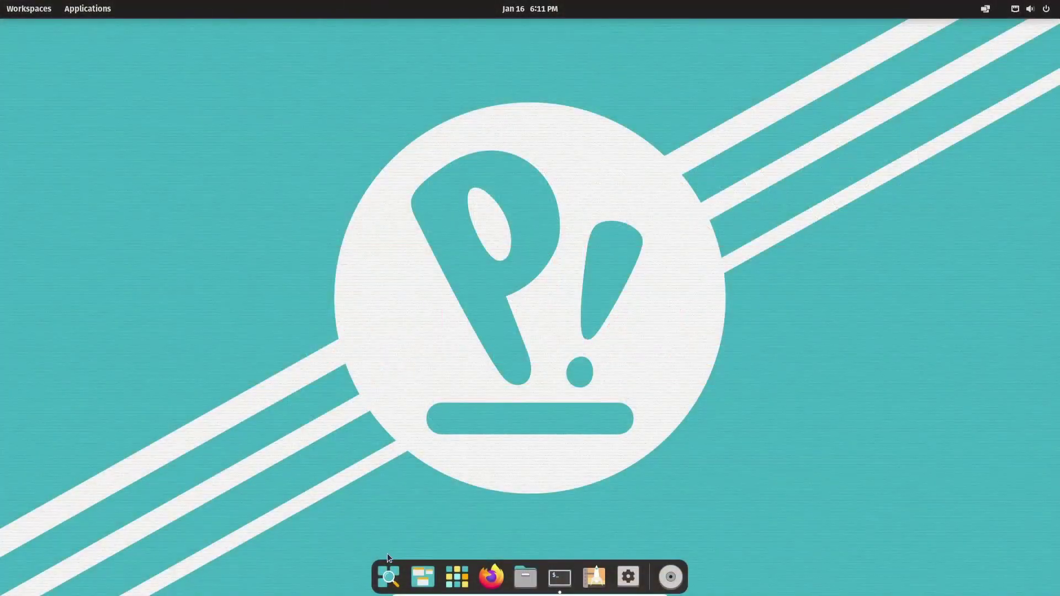
Step: Search Pop Launcher for 'desto', then dismiss it to bring the desktop-widget terminal forward
{"action": "left_click", "coordinate": [388, 574]}
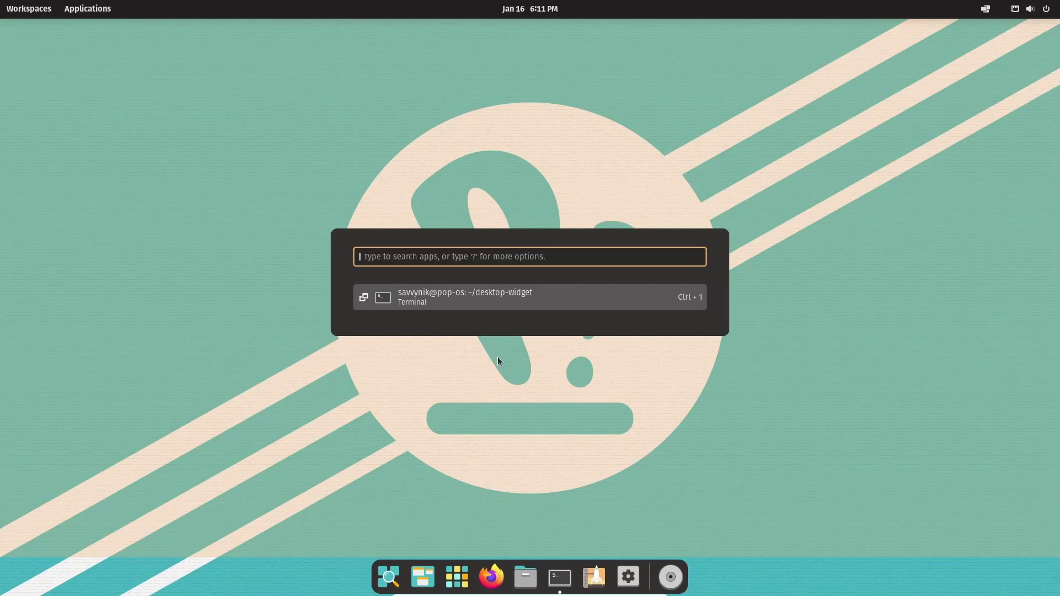
{"action": "type", "text": "desto"}
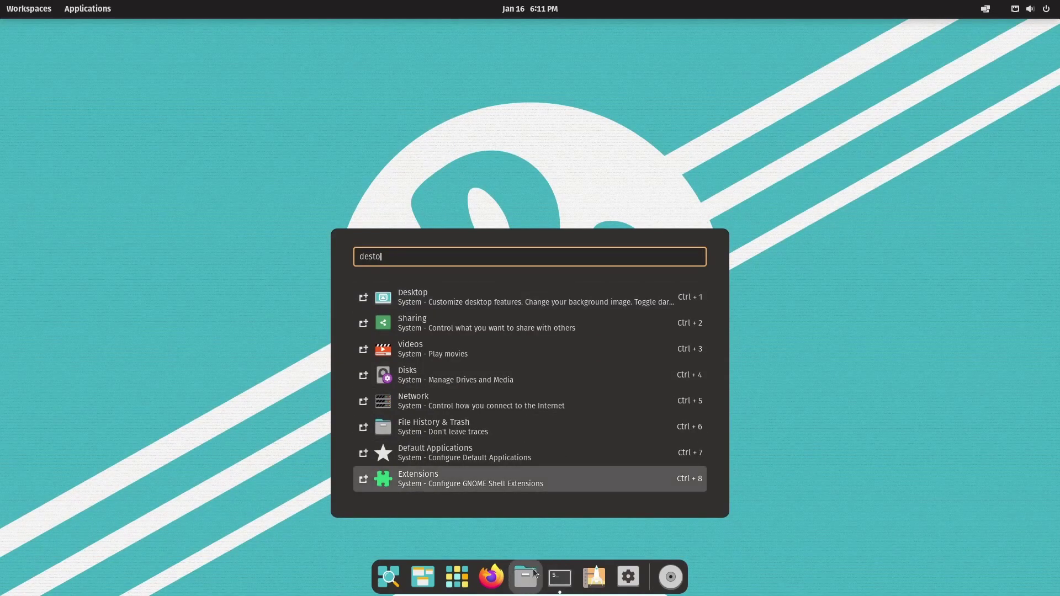
{"action": "left_click", "coordinate": [560, 577]}
{"action": "key", "text": "Escape"}
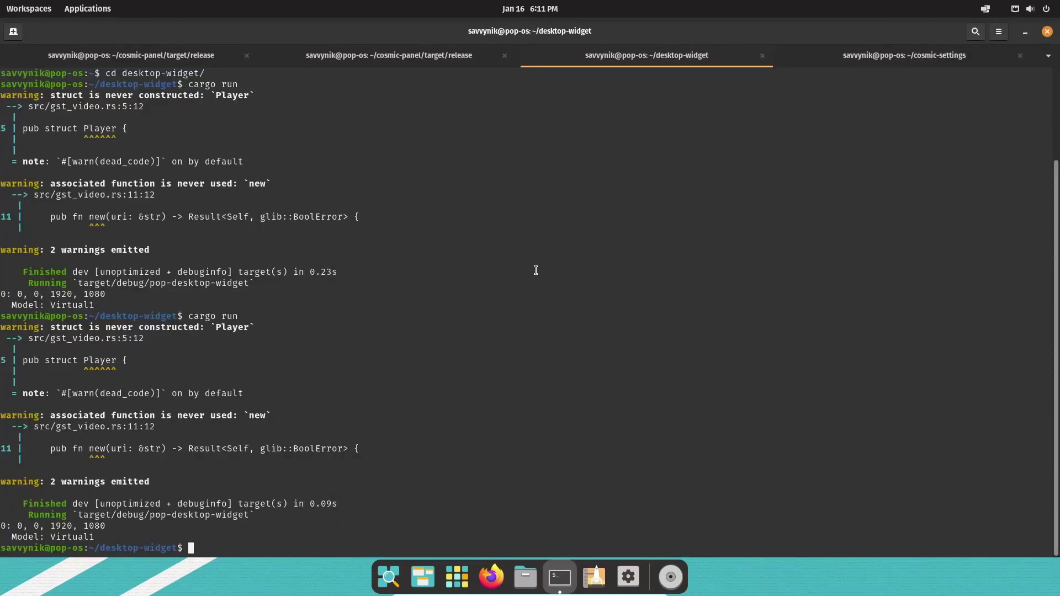
Step: List the directory, clear the terminal screen and enlarge the terminal text
{"action": "type", "text": "ls"}
{"action": "key", "text": "Return"}
{"action": "type", "text": "clear"}
{"action": "key", "text": "Return"}
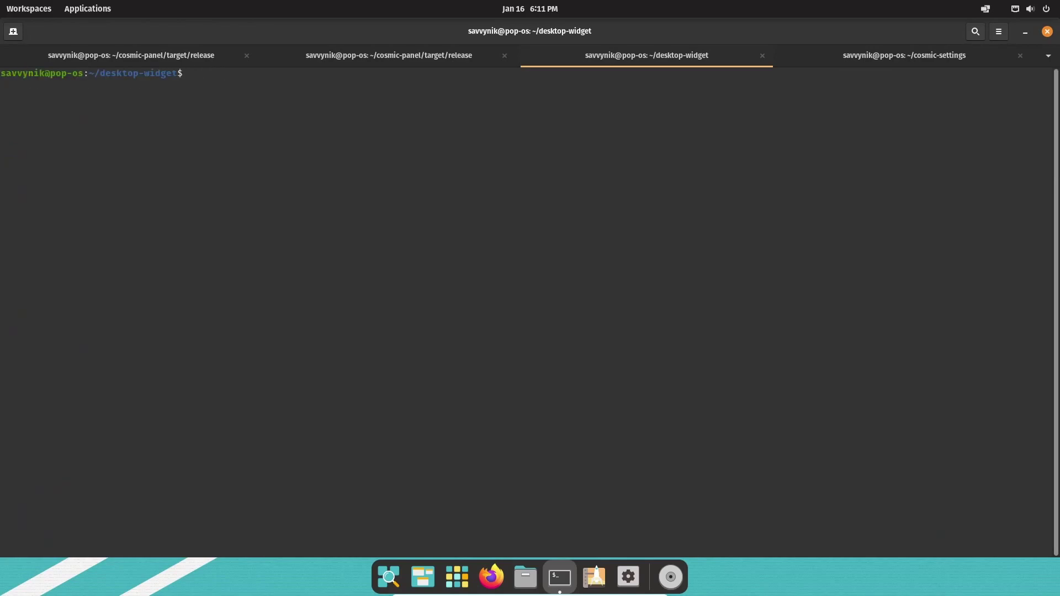
{"action": "key", "text": "ctrl+plus"}
{"action": "key", "text": "ctrl+plus"}
{"action": "key", "text": "ctrl+plus"}
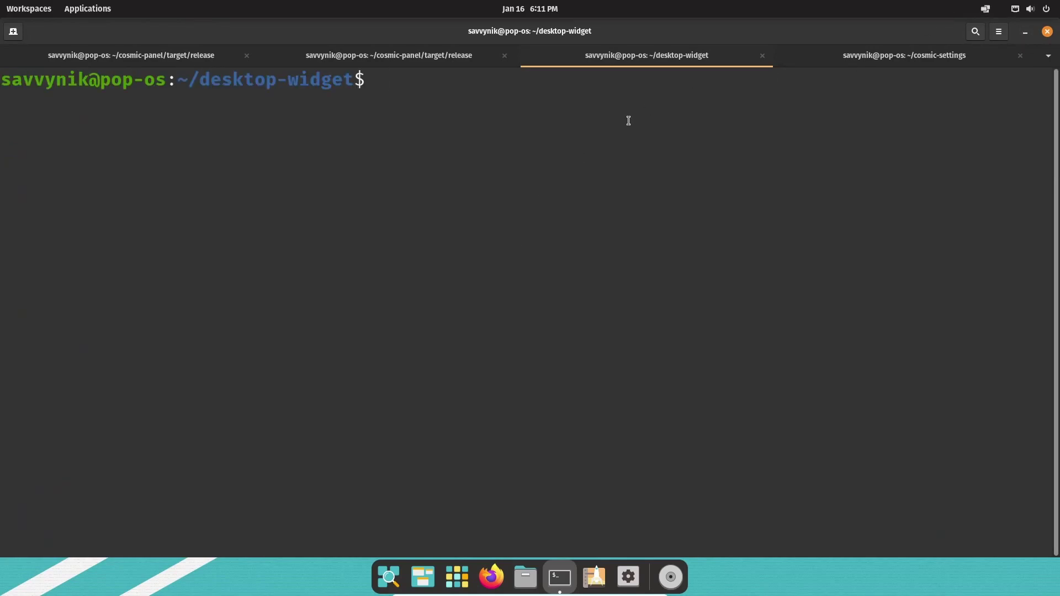
Step: Run 'which pop-launcher', highlight its local bin path, then reopen the launcher
{"action": "type", "text": "which "}
{"action": "type", "text": "pop"}
{"action": "key", "text": "Tab"}
{"action": "key", "text": "Tab"}
{"action": "type", "text": "launcher"}
{"action": "key", "text": "Return"}
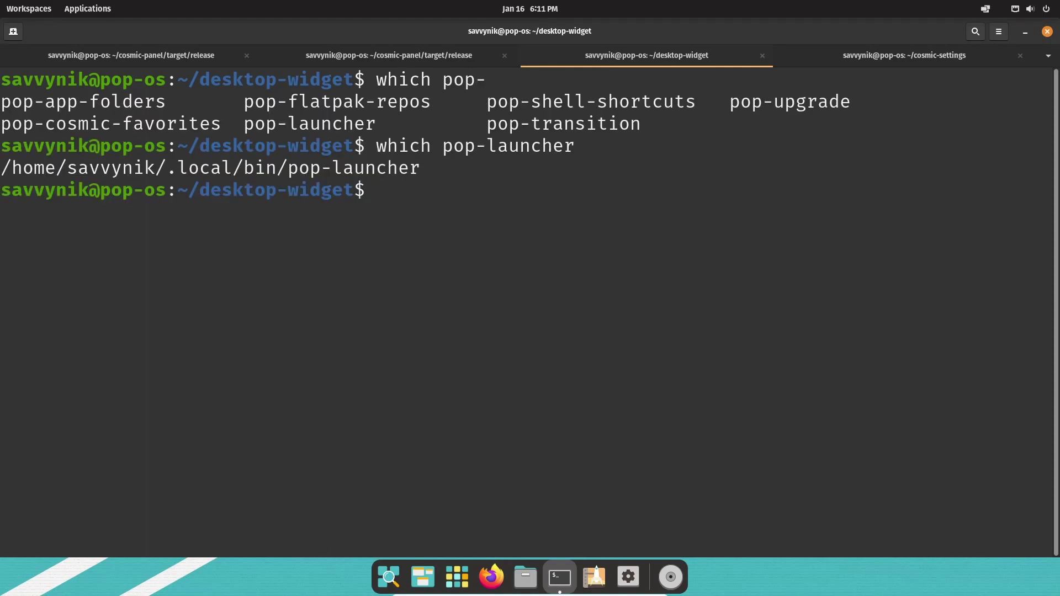
{"action": "left_click_drag", "start_coordinate": [2, 167], "coordinate": [446, 171]}
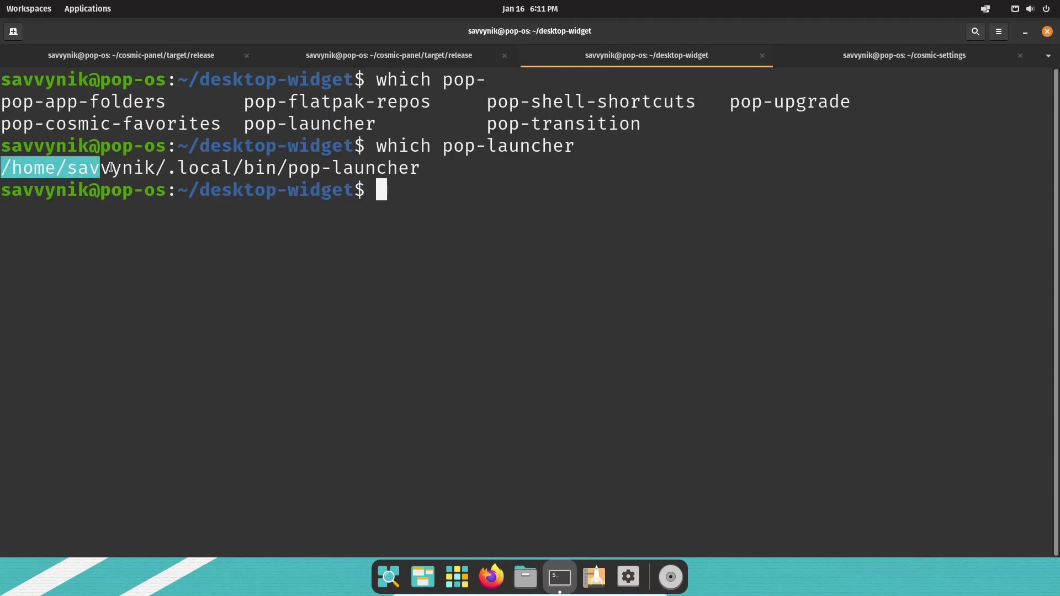
{"action": "left_click", "coordinate": [447, 172]}
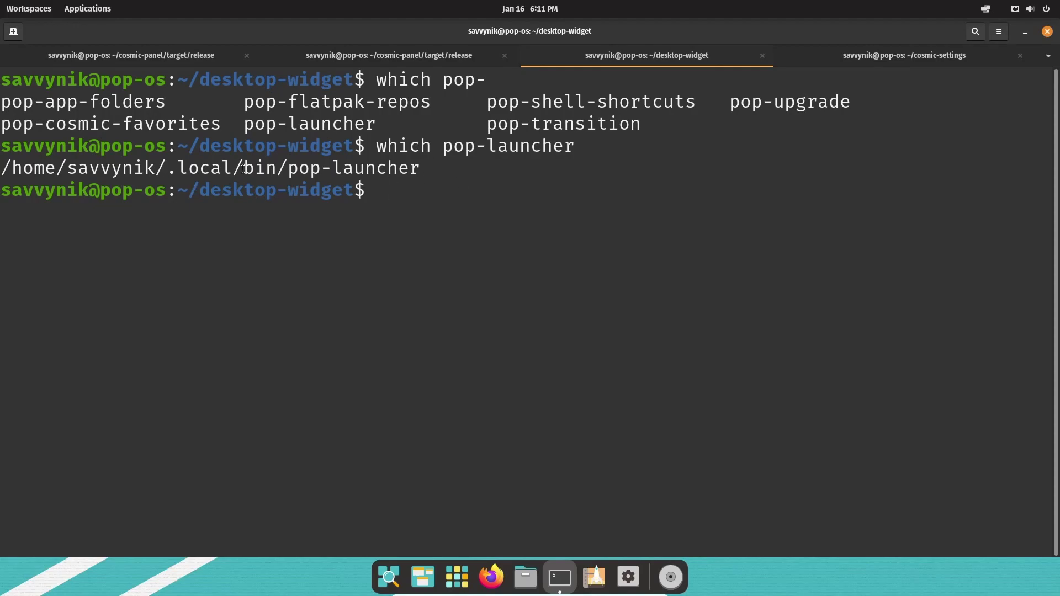
{"action": "double_click", "coordinate": [349, 168]}
{"action": "left_click", "coordinate": [457, 209]}
{"action": "key", "text": "super"}
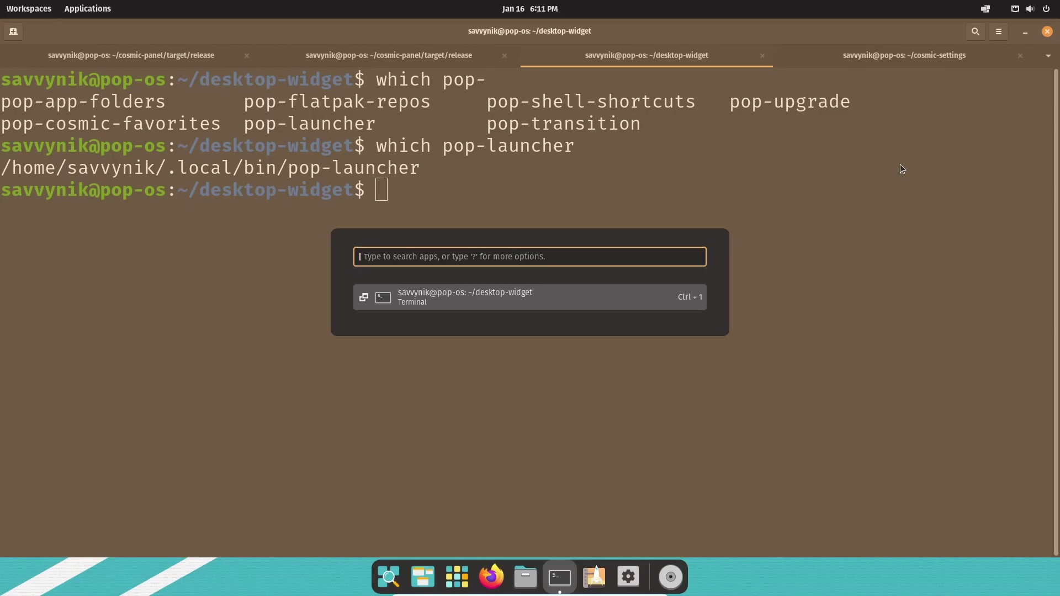
Step: Search Pop Launcher for 'terminal', then dismiss it to return to the terminal
{"action": "type", "text": "terminal"}
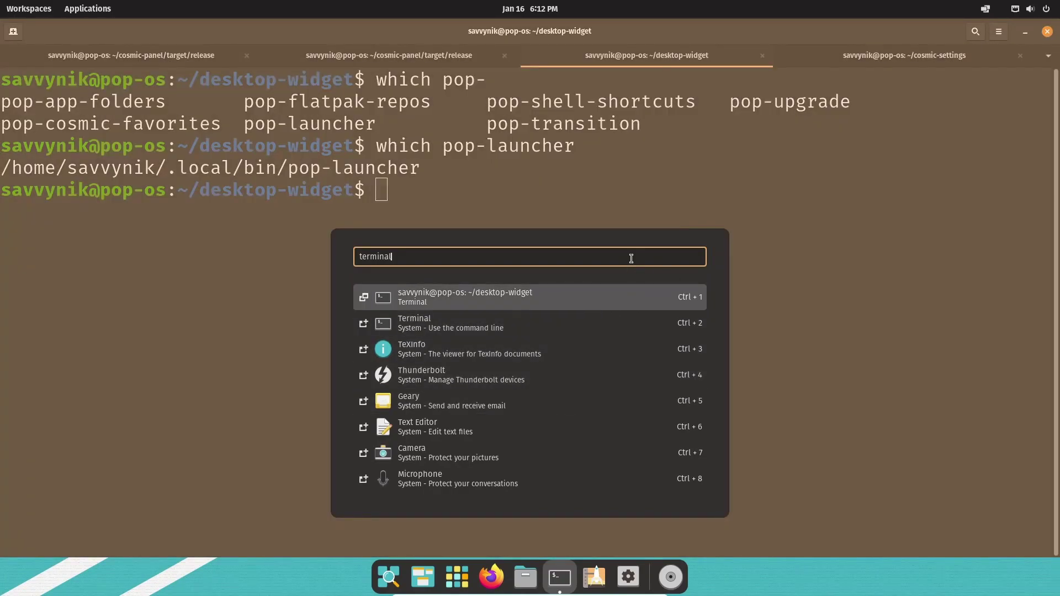
{"action": "left_click", "coordinate": [712, 212]}
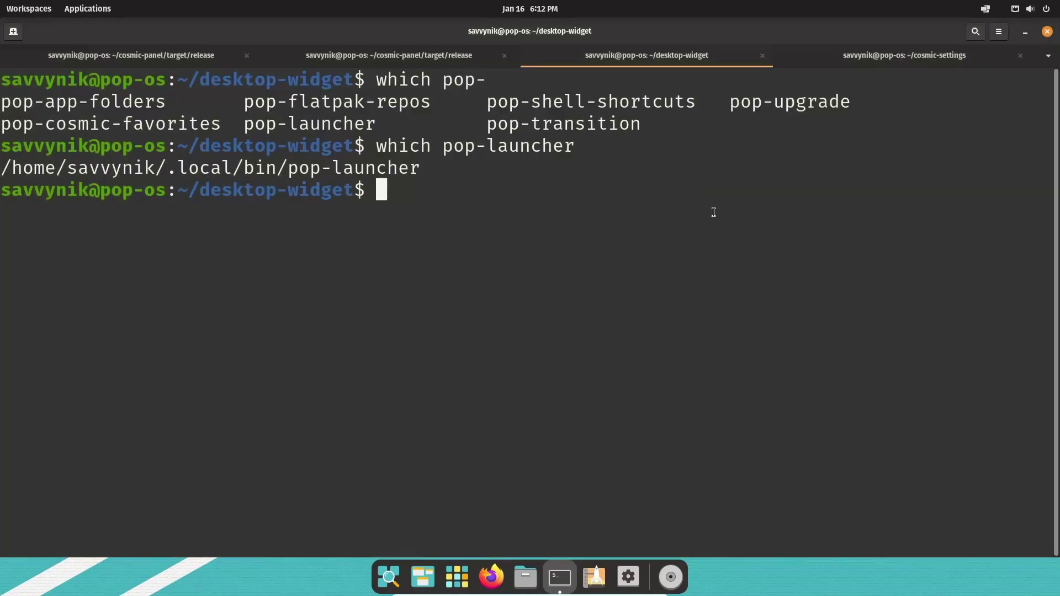
Step: View the cosmic-panel release tab, minimize the terminal, and show the January 2022 calendar
{"action": "left_click", "coordinate": [125, 57]}
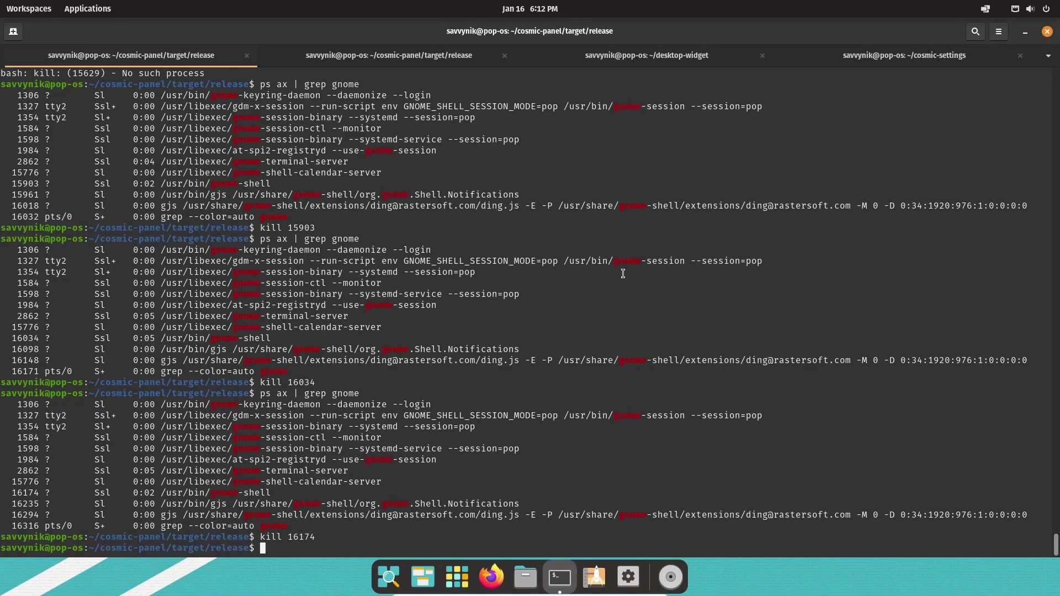
{"action": "left_click", "coordinate": [1024, 34]}
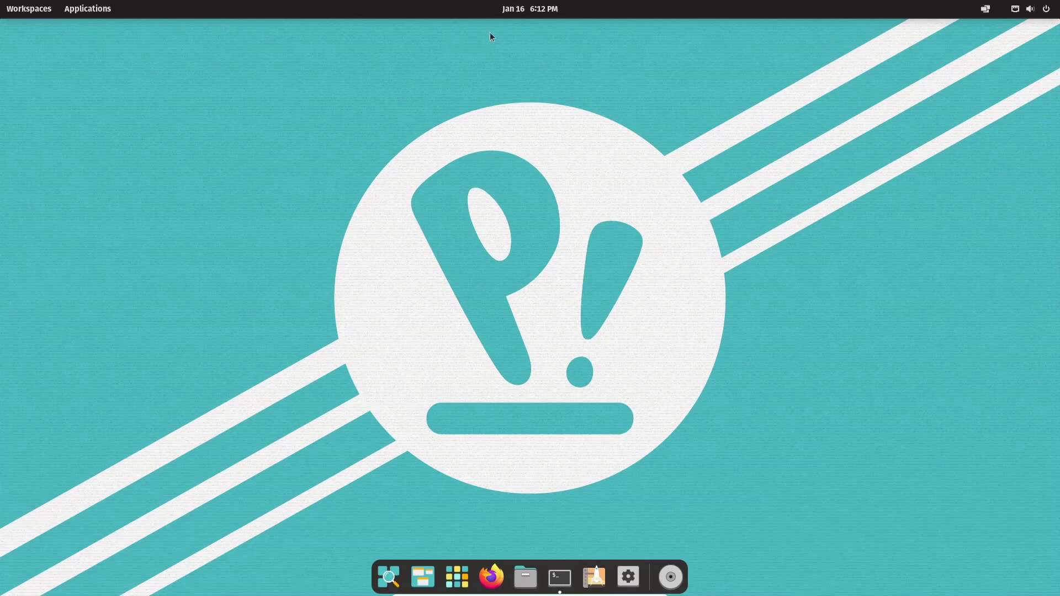
{"action": "left_click", "coordinate": [528, 18]}
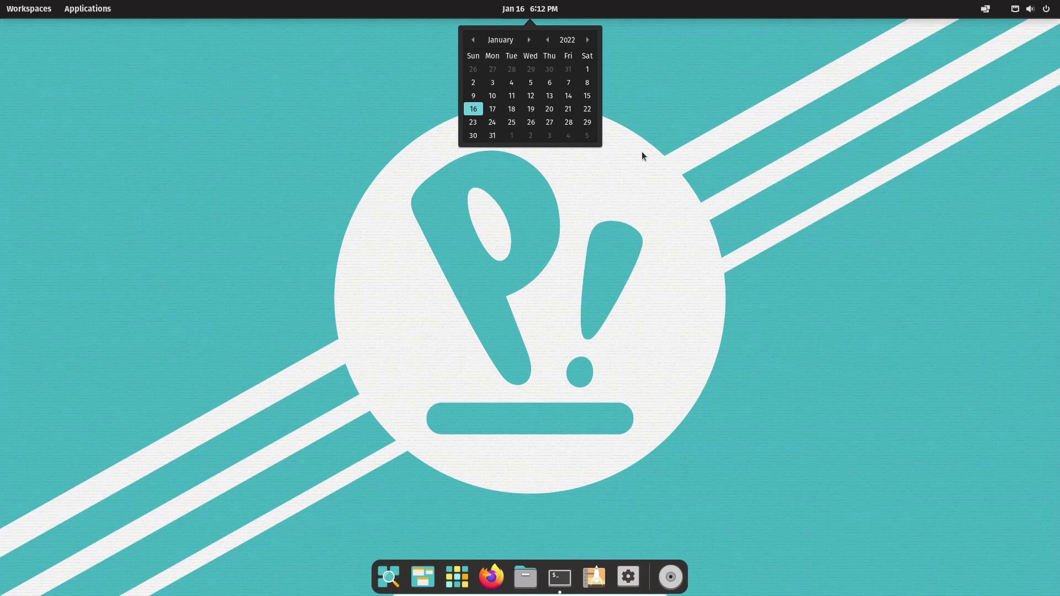
Step: Open the full notifications and calendar panel from the top-bar clock, then close it
{"action": "left_click", "coordinate": [529, 8]}
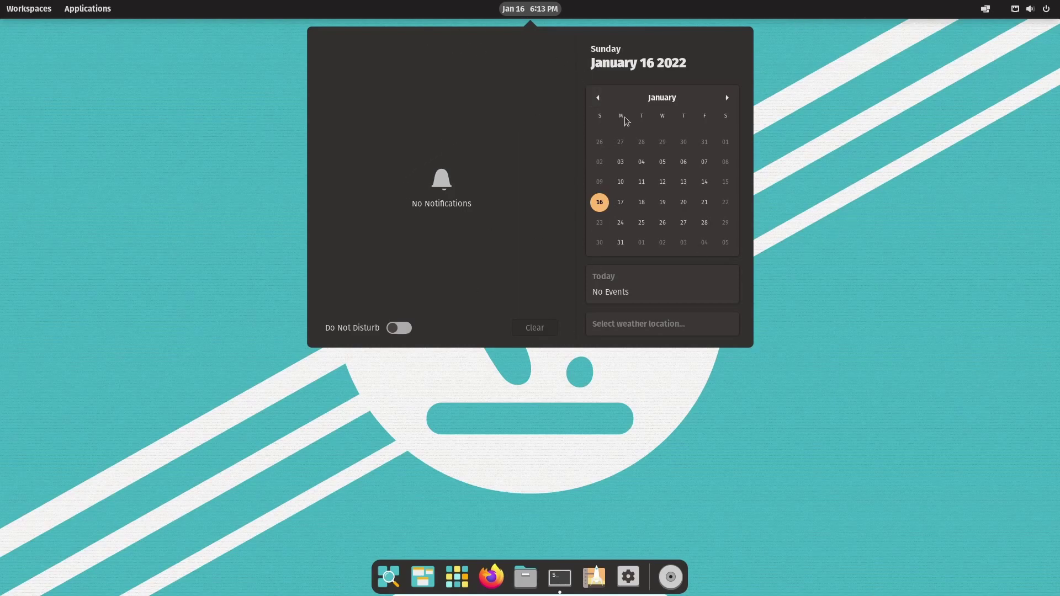
{"action": "left_click", "coordinate": [861, 193]}
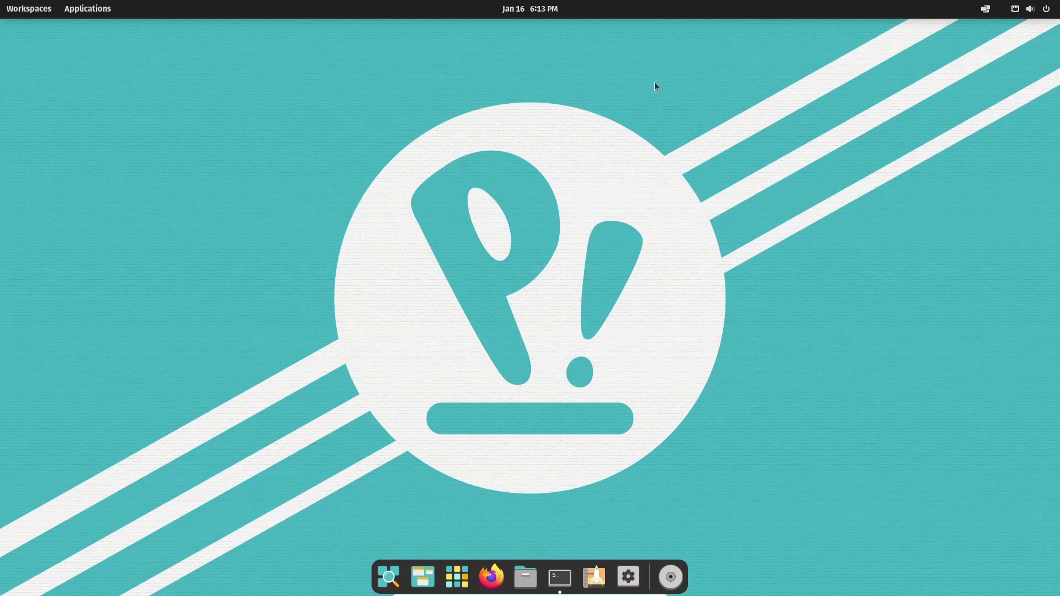
Step: Bring the terminal back and list the home folder contents with ls
{"action": "left_click", "coordinate": [530, 9]}
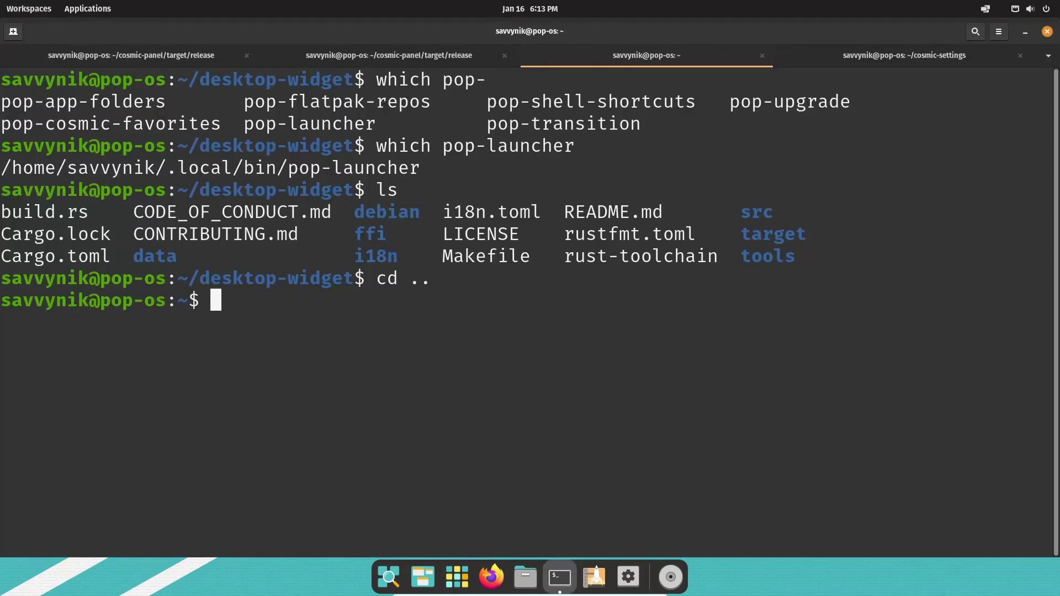
{"action": "type", "text": "ls"}
{"action": "key", "text": "Return"}
{"action": "type", "text": "c"}
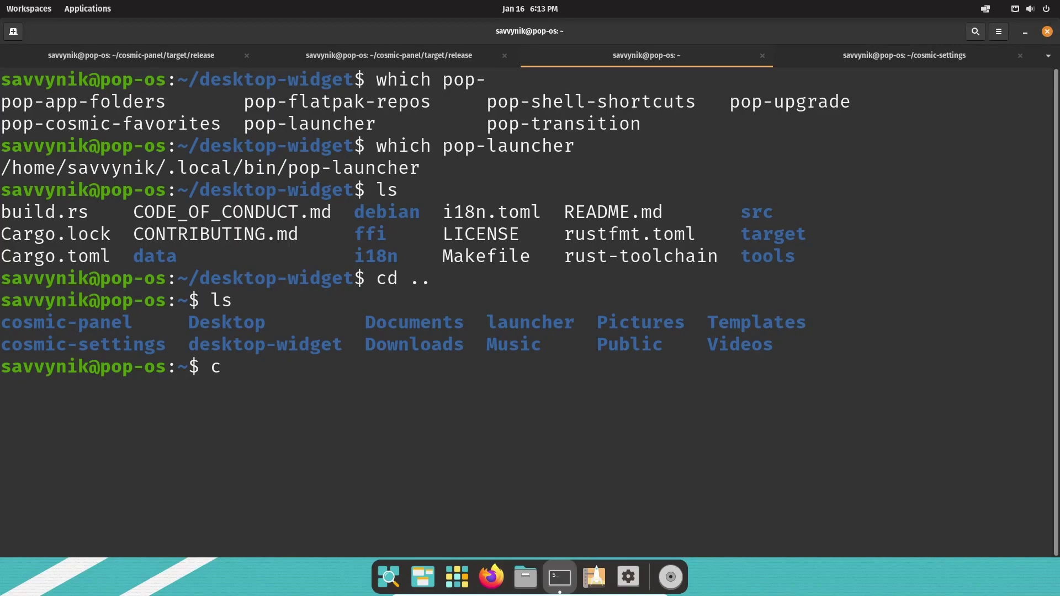
{"action": "key", "text": "BackSpace"}
Step: Highlight the cosmic-panel, cosmic-settings, desktop-widget and launcher folders, then hide the terminal
{"action": "double_click", "coordinate": [122, 323]}
{"action": "double_click", "coordinate": [122, 345]}
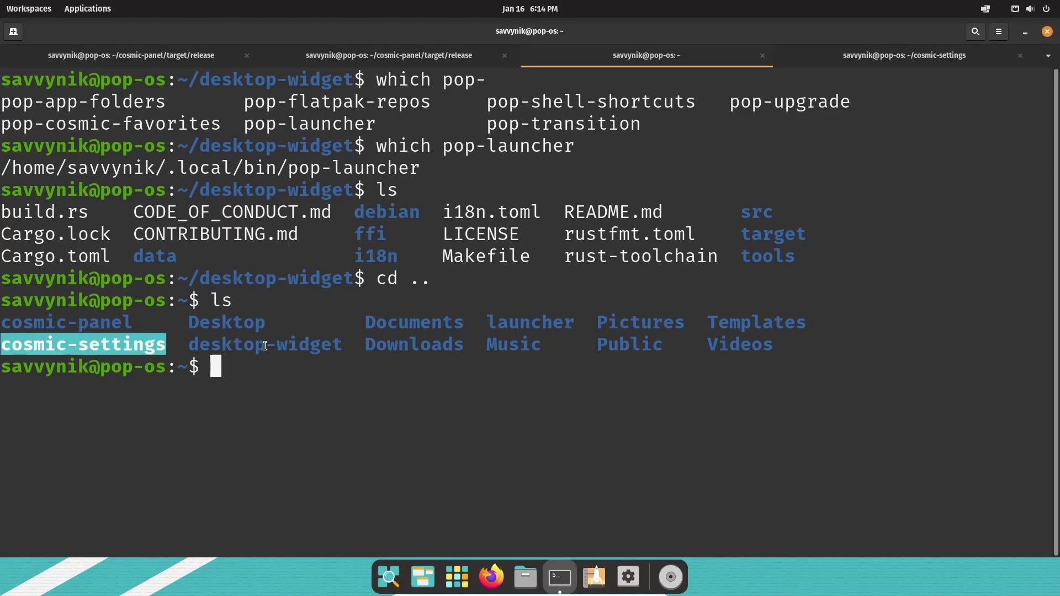
{"action": "double_click", "coordinate": [268, 344]}
{"action": "left_click", "coordinate": [353, 368]}
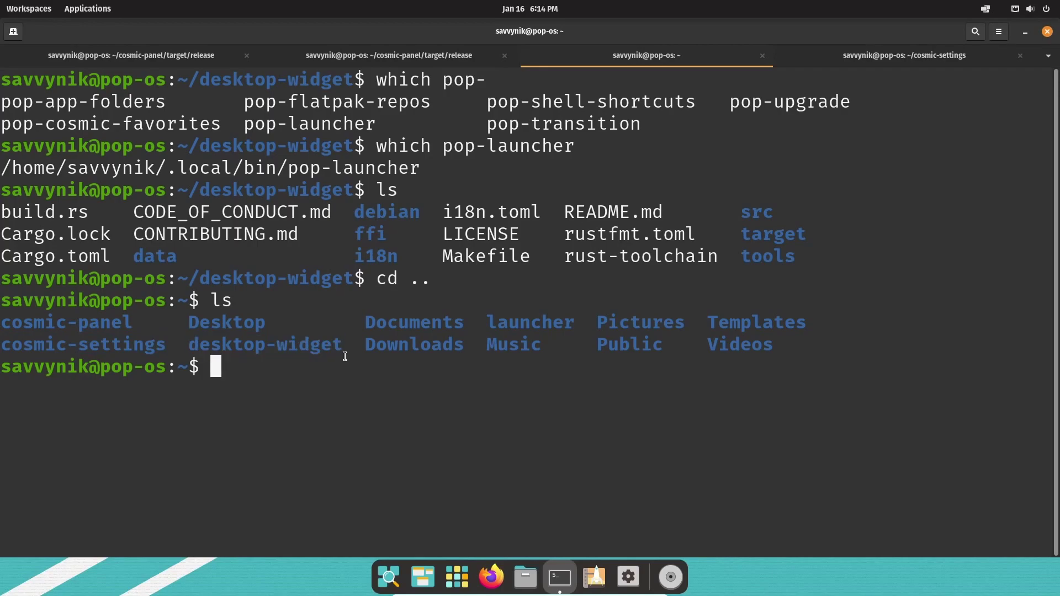
{"action": "double_click", "coordinate": [522, 323]}
{"action": "left_click", "coordinate": [529, 356]}
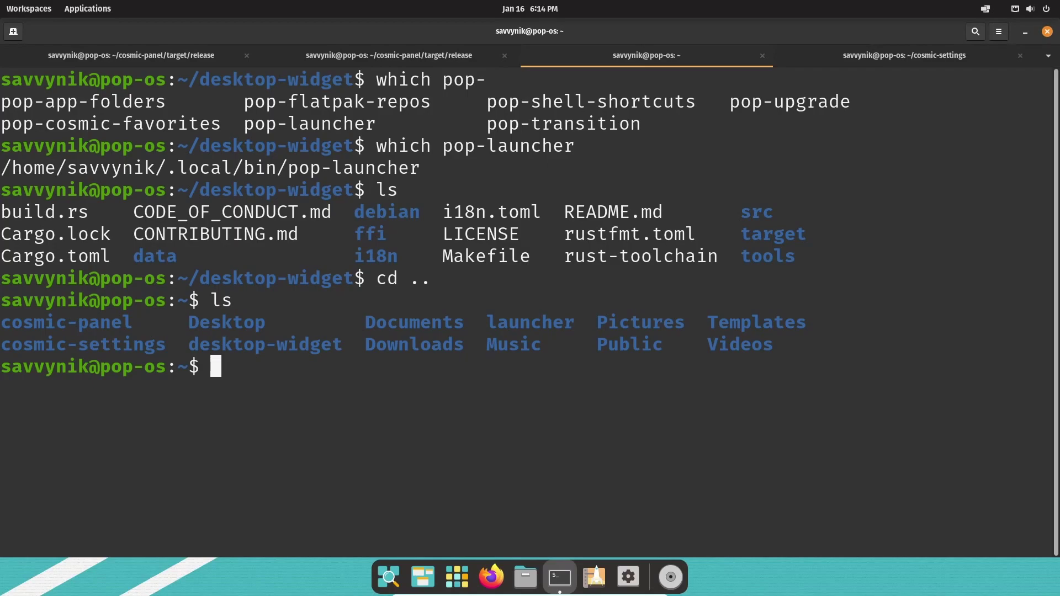
{"action": "key", "text": "super+h"}
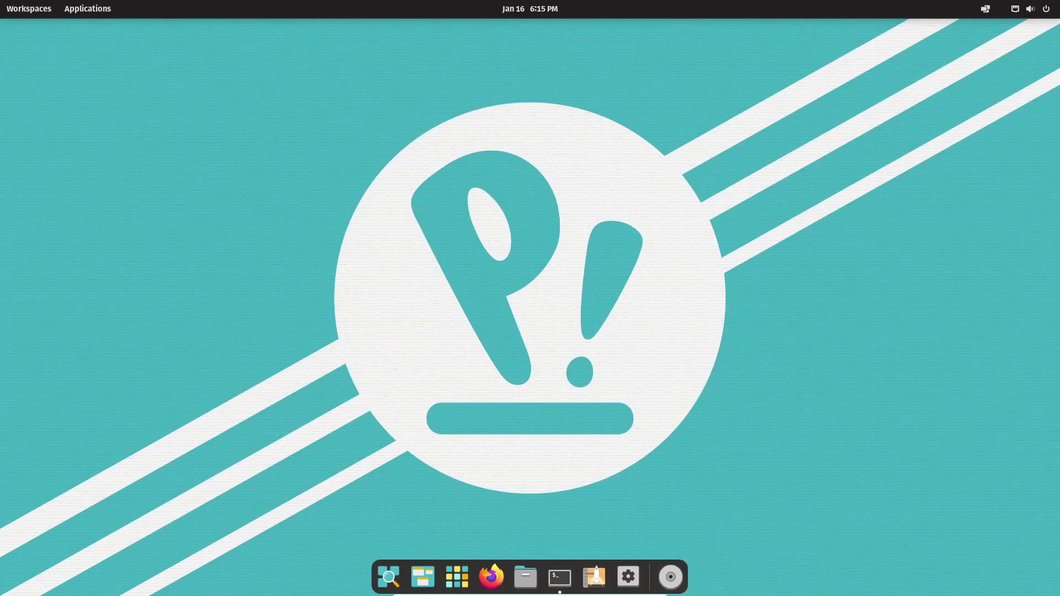
{"action": "left_click", "coordinate": [87, 8]}
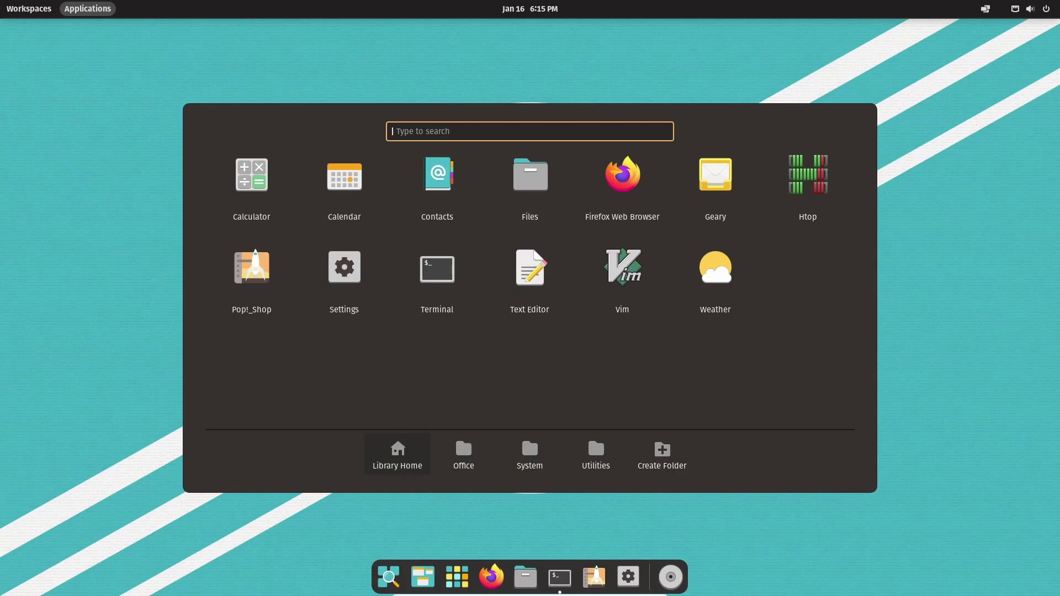
{"action": "left_click", "coordinate": [773, 88]}
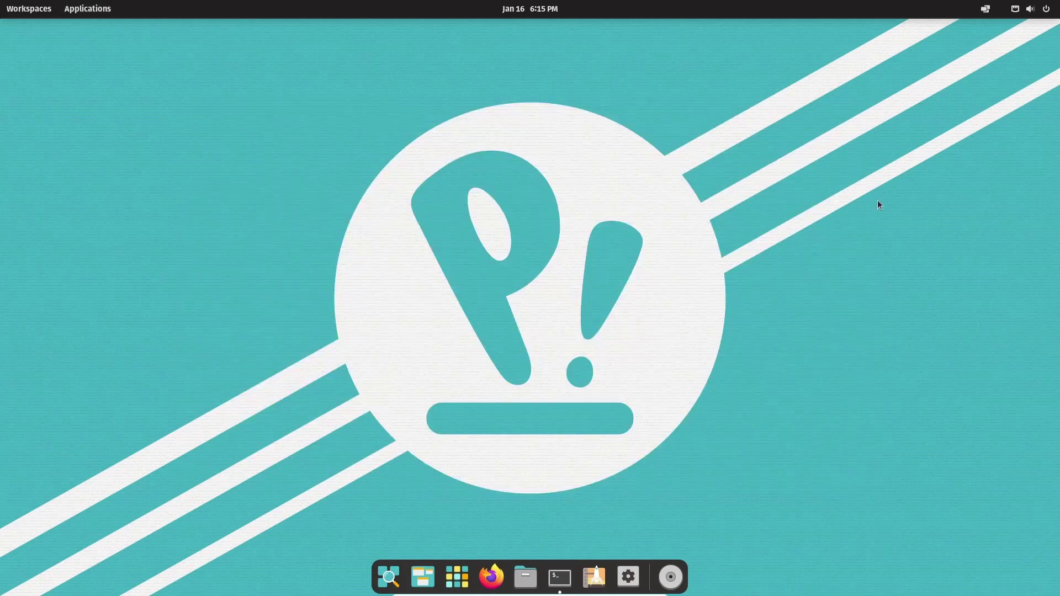